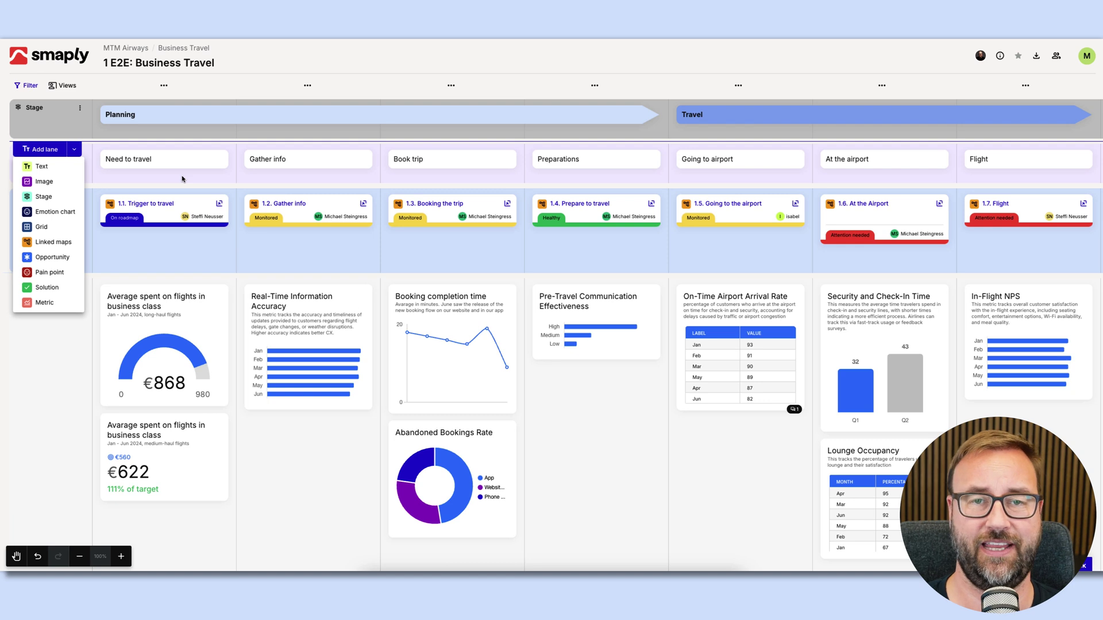
click(290, 52)
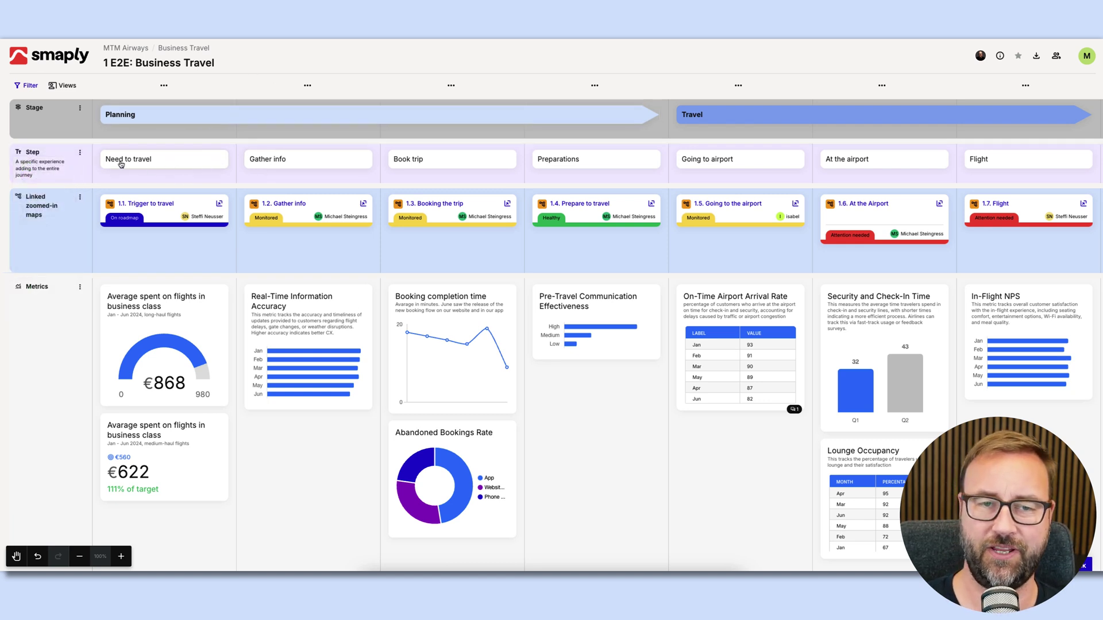
scroll(286, 164, down, 1)
scroll(285, 164, up, 1)
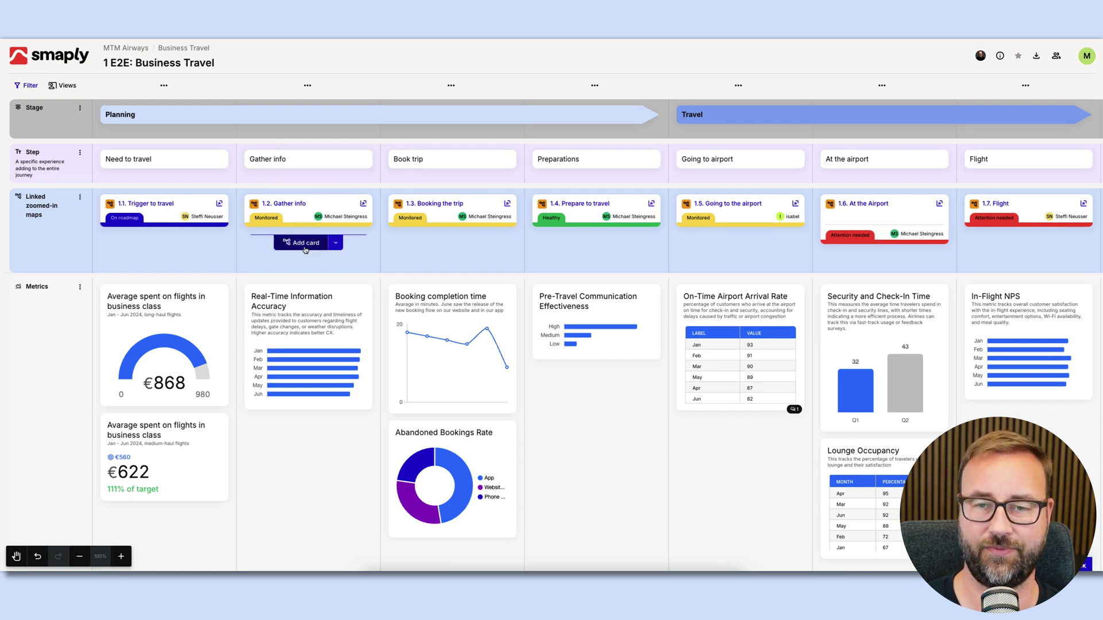
Add a text card below "Gather info" in the Step lane and fill it with red
mouse_move(311, 184)
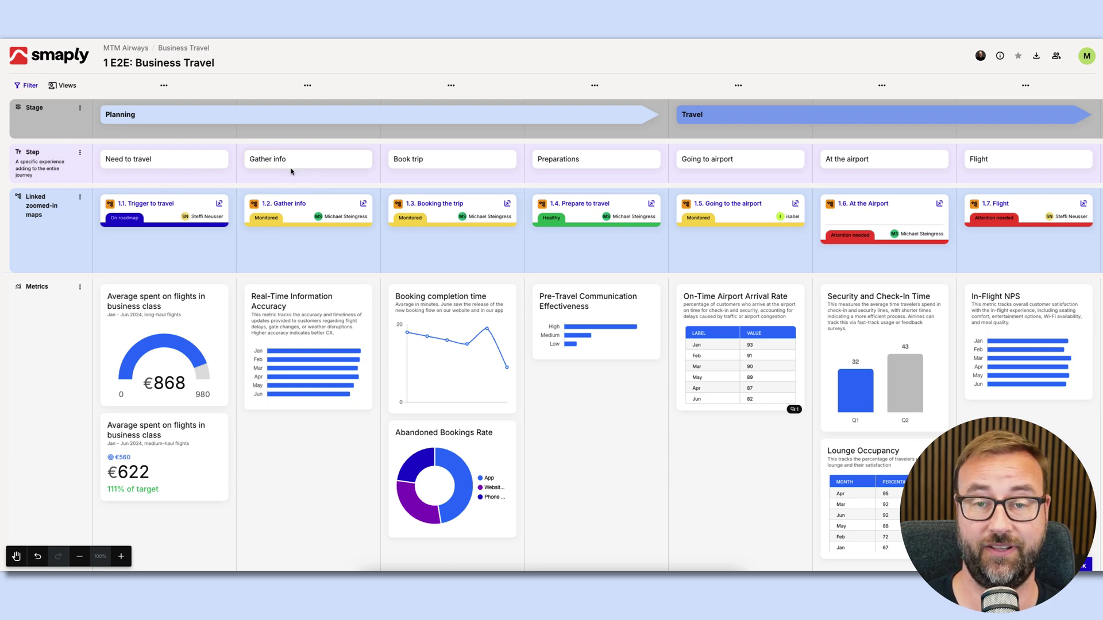
click(336, 185)
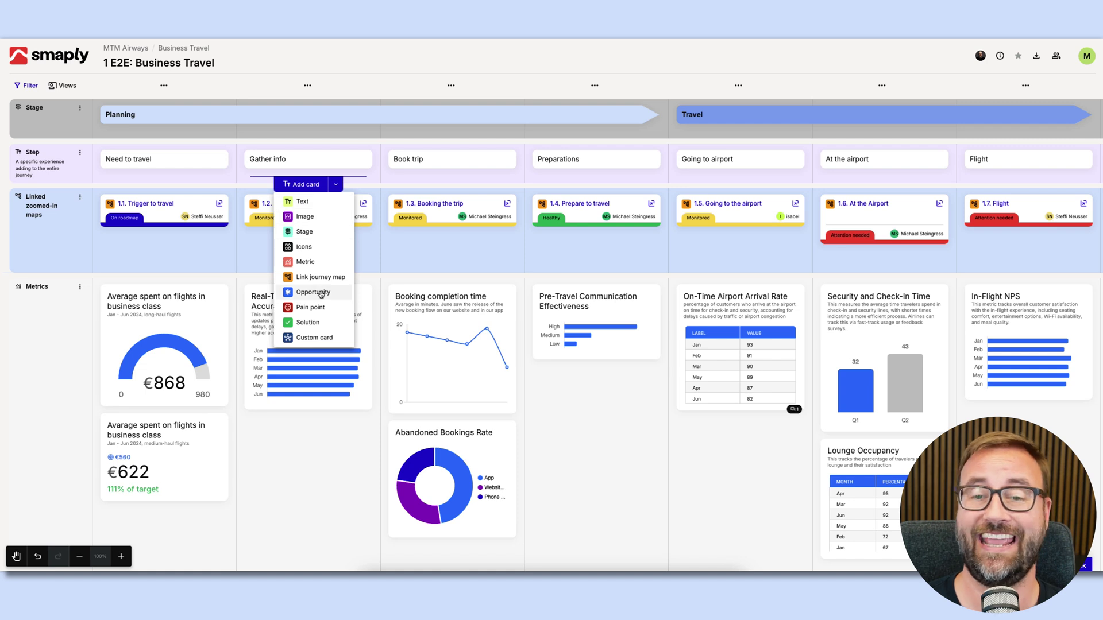
click(311, 208)
click(303, 166)
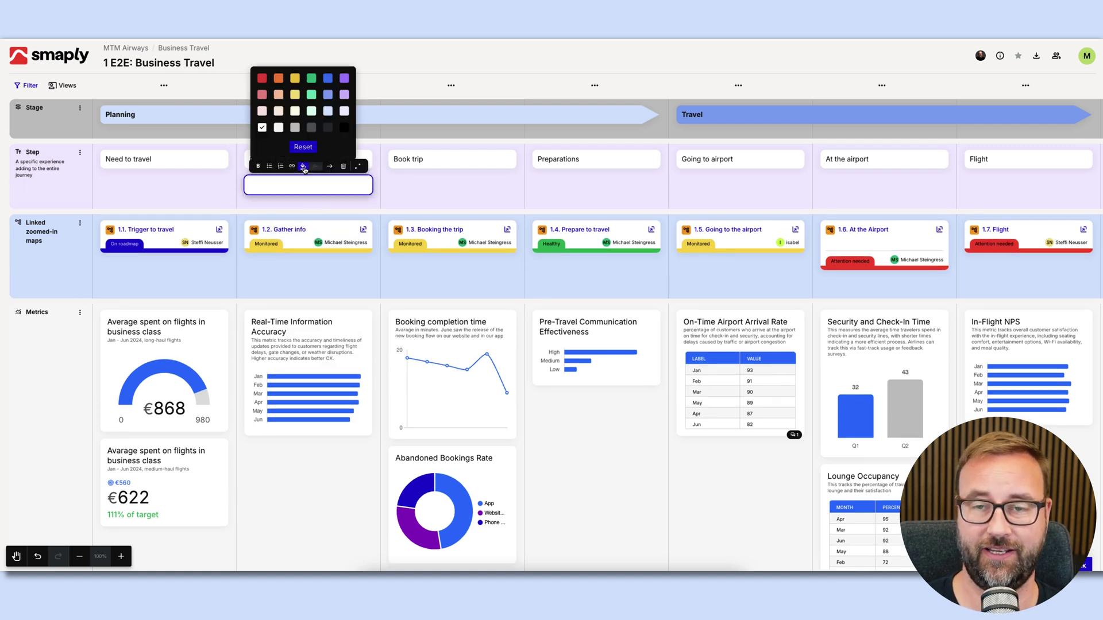
click(261, 79)
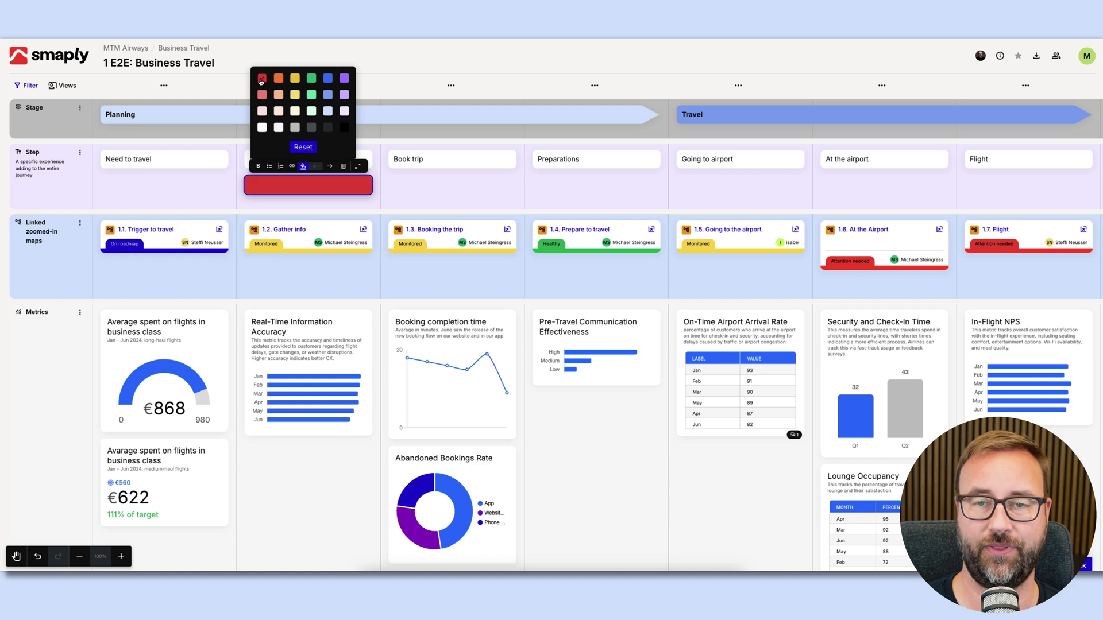
click(278, 193)
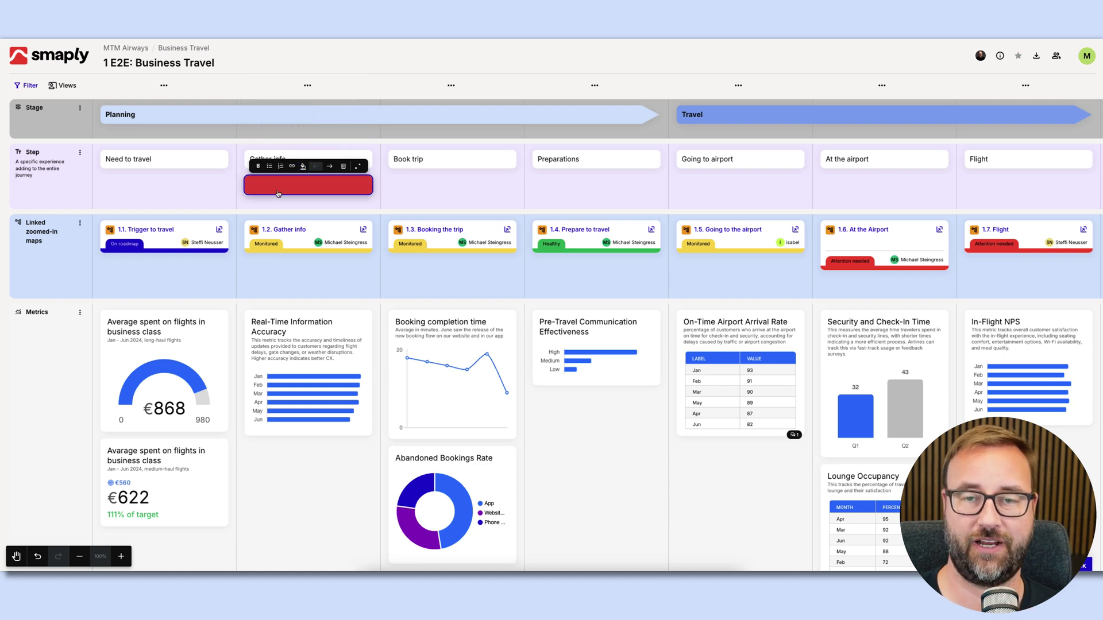
Move the red card above "Preparations" in the Step lane, and undo both the move and the card's addition
scroll(275, 194, down, 1)
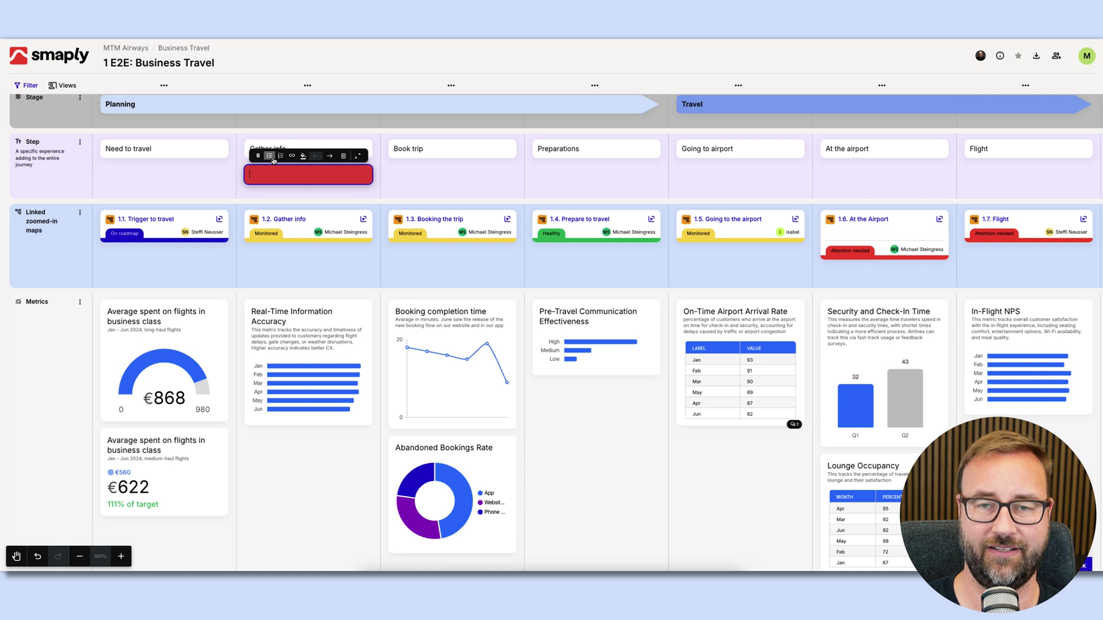
mouse_move(306, 192)
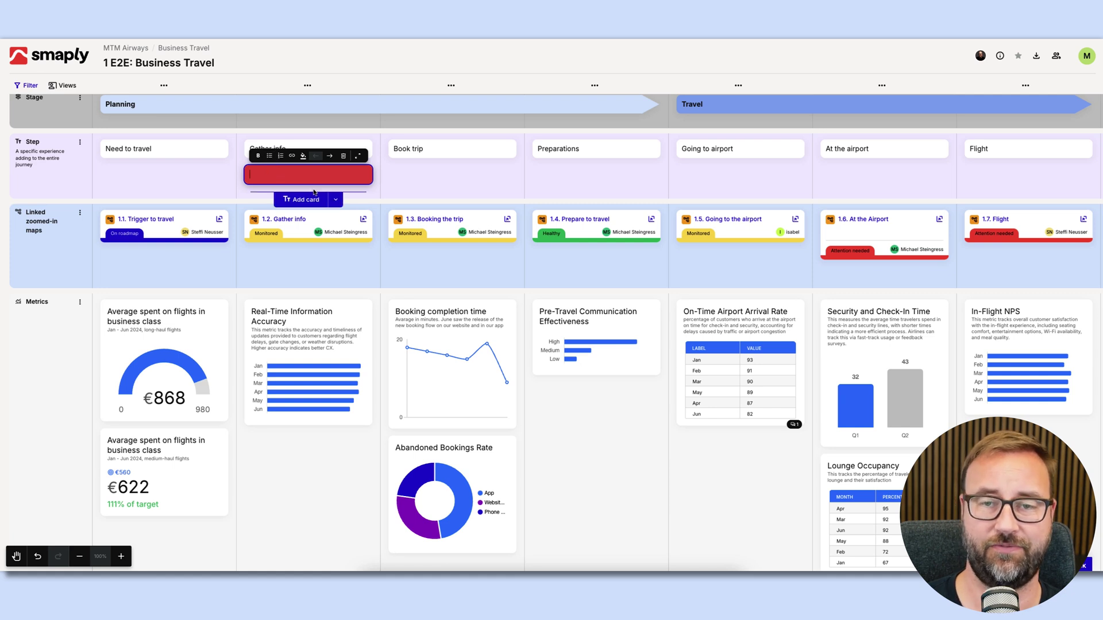
drag(299, 186, 574, 151)
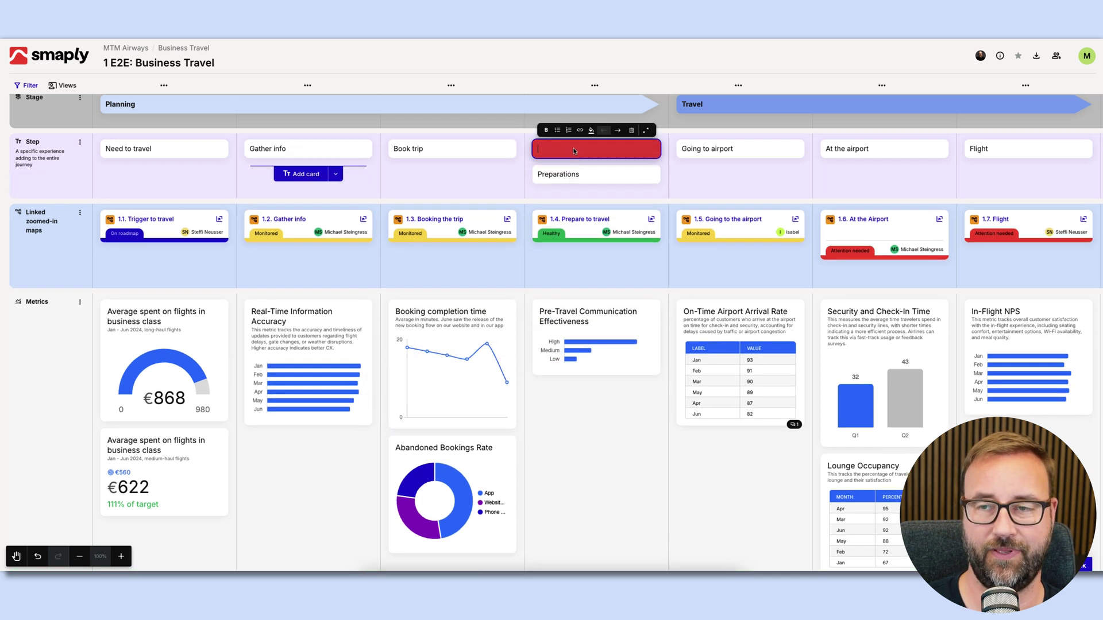
click(39, 557)
click(38, 557)
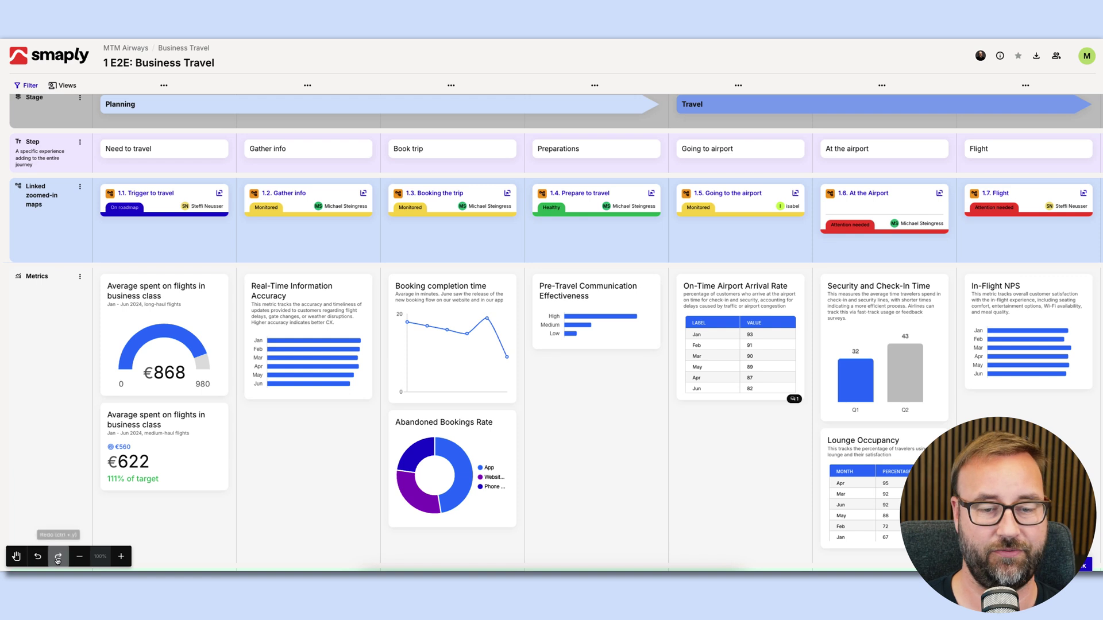
Pan the map in view-only mode, zoom out to 70% for an overview and restore the zoom to 100%
click(17, 557)
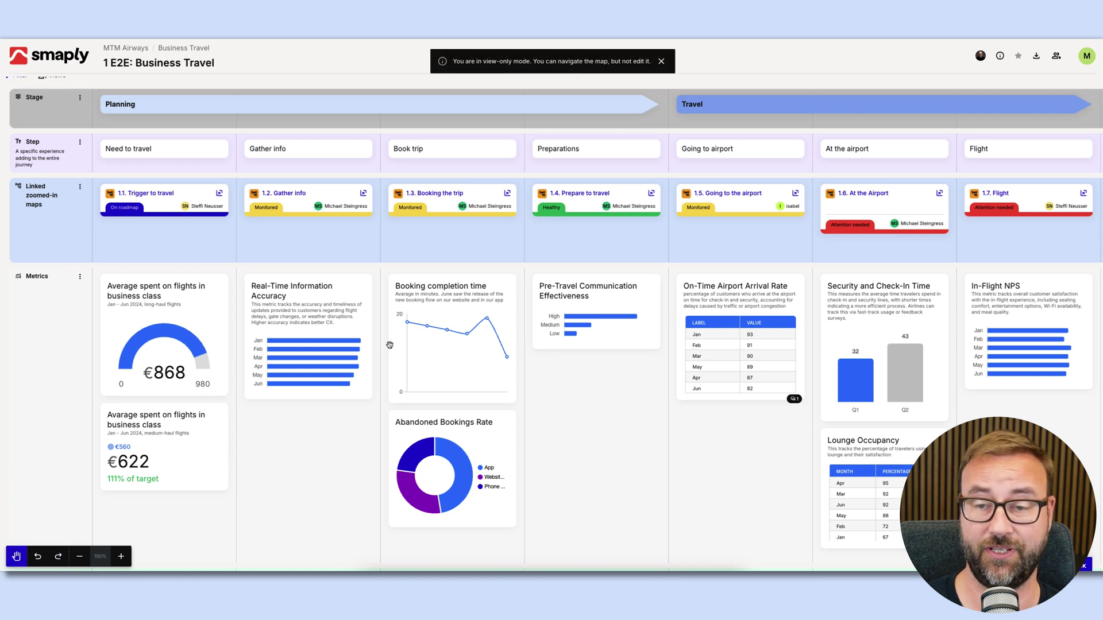
drag(589, 346, 660, 445)
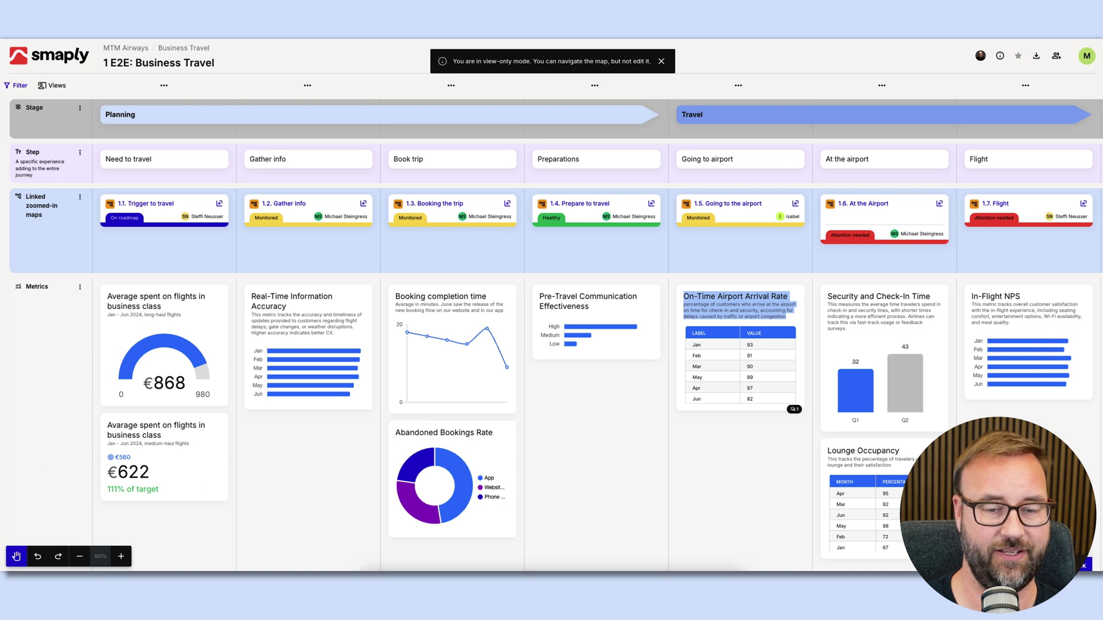
click(80, 556)
click(79, 556)
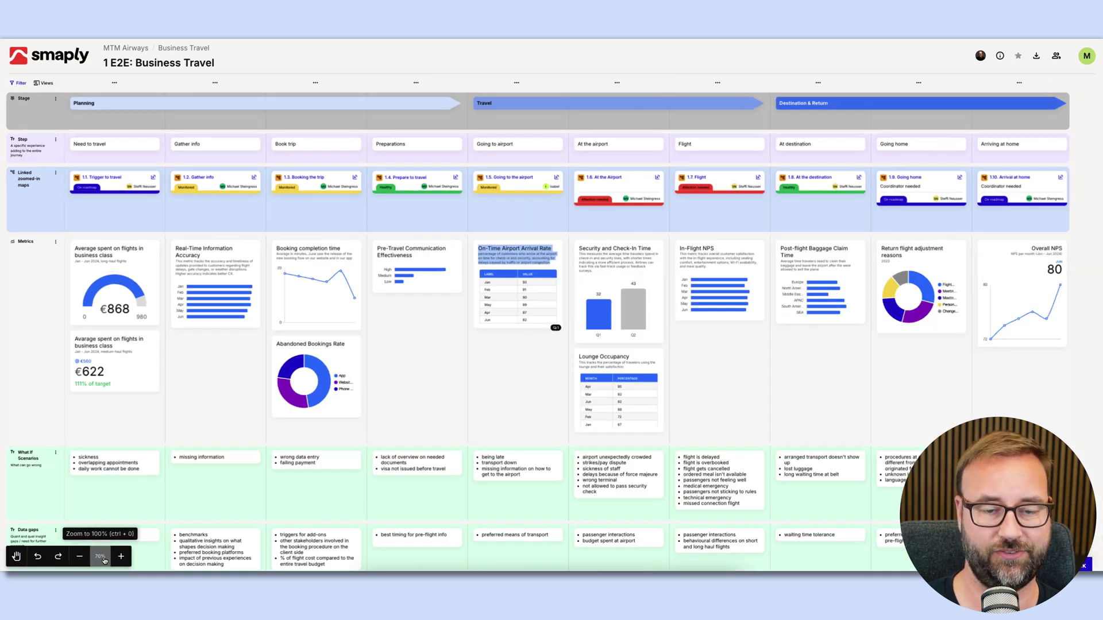
click(101, 556)
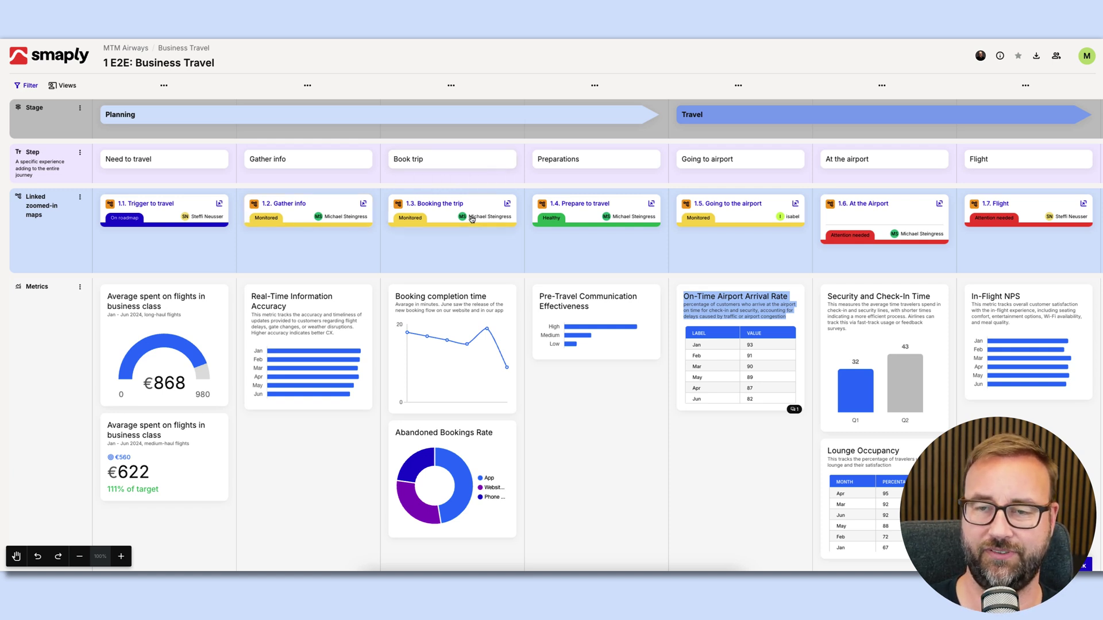
View the text details of the "Gather info" card in the Step lane and close them
click(296, 162)
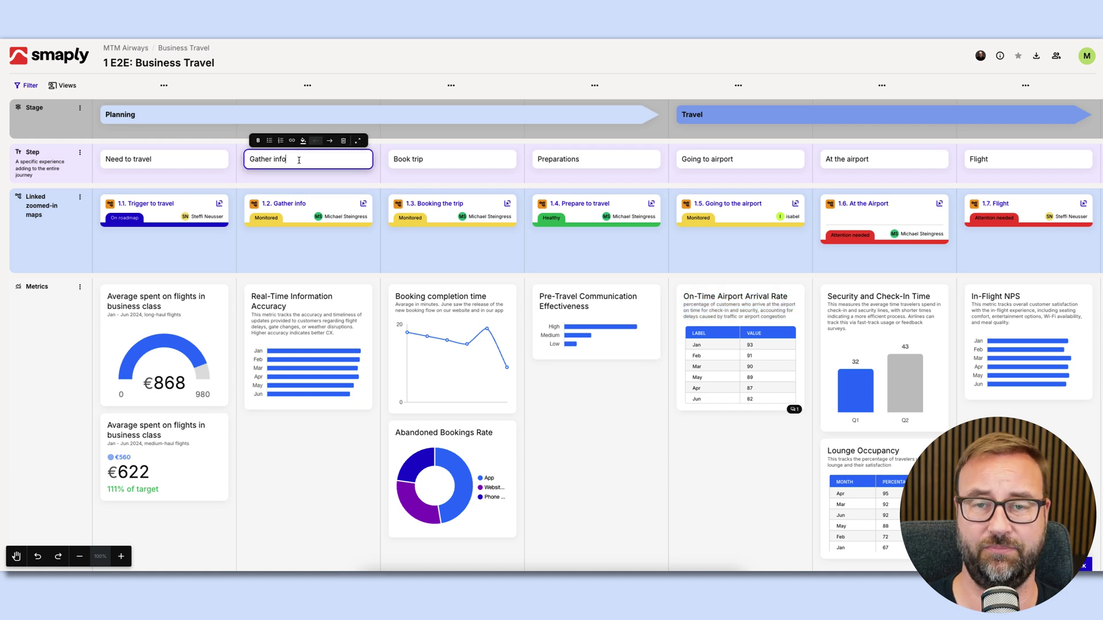
click(359, 142)
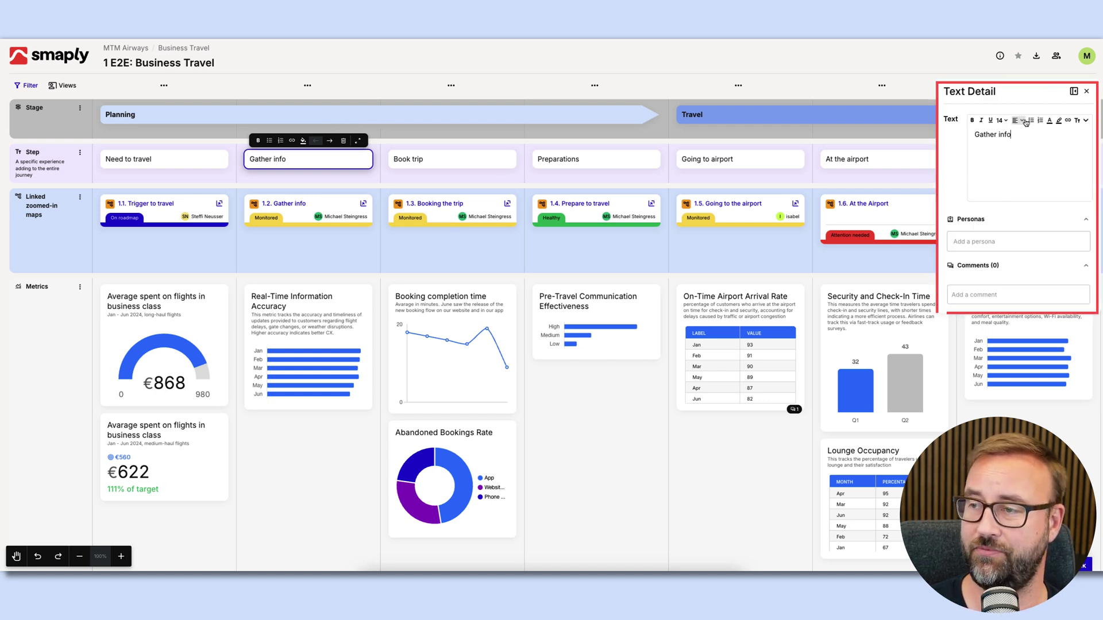
click(1086, 93)
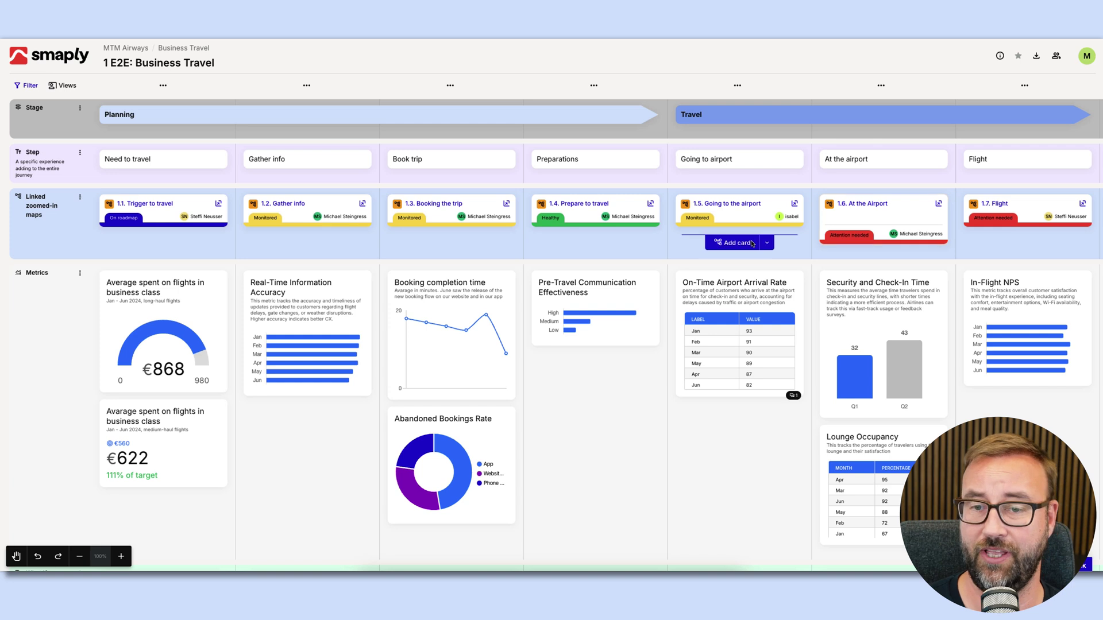
Change the chart type of the "Booking completion time" metric card to horizontal bar
scroll(471, 247, down, 1)
scroll(471, 247, down, 1)
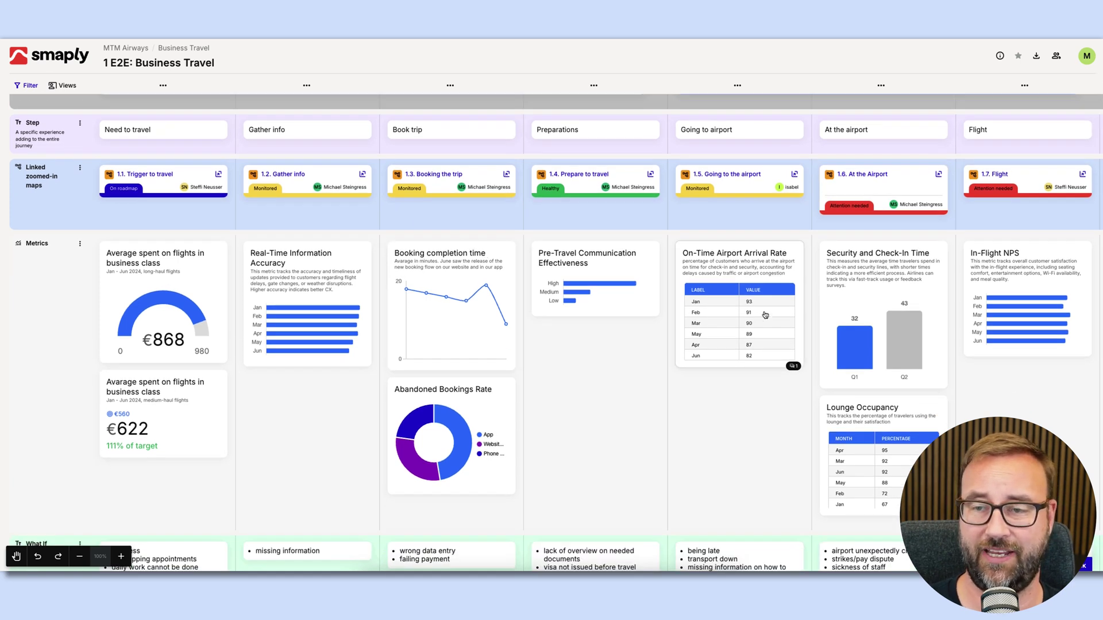
mouse_move(344, 328)
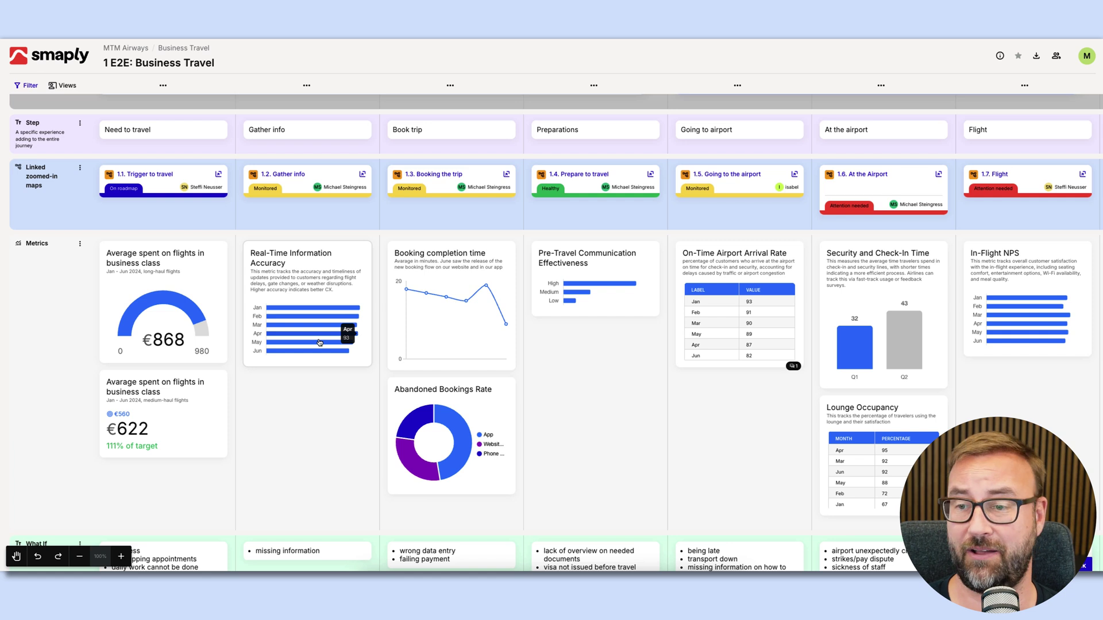
mouse_move(345, 376)
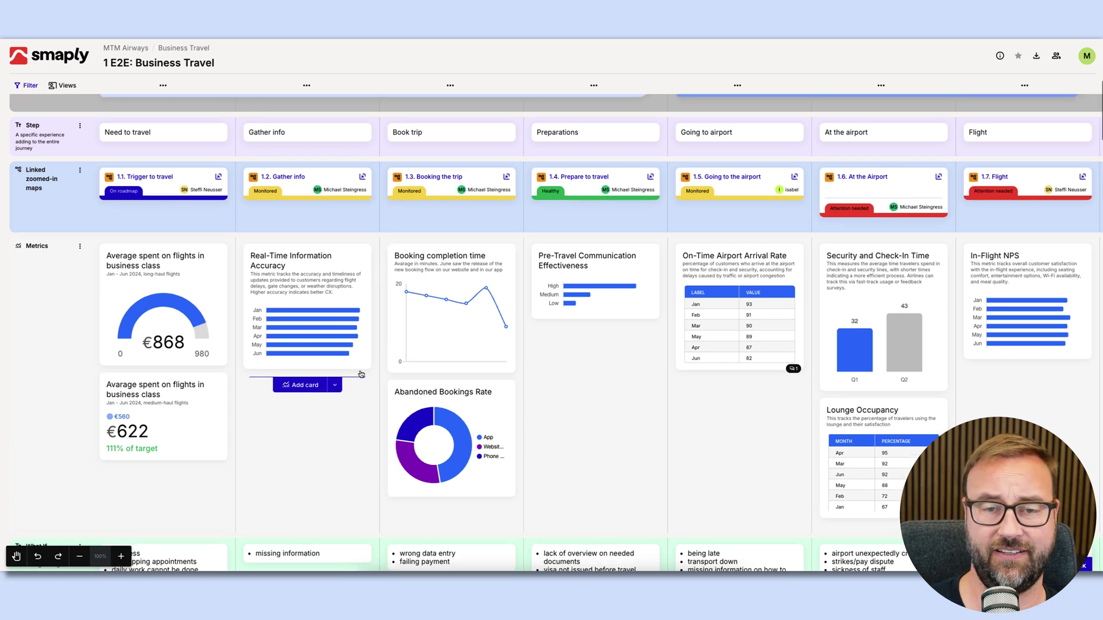
mouse_move(447, 329)
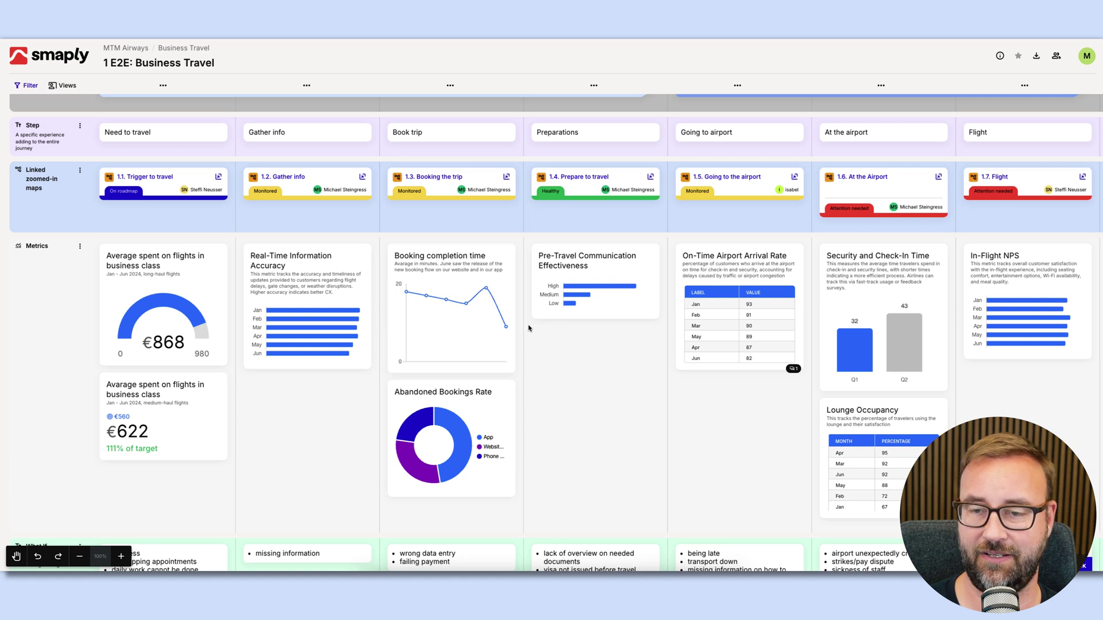
click(458, 286)
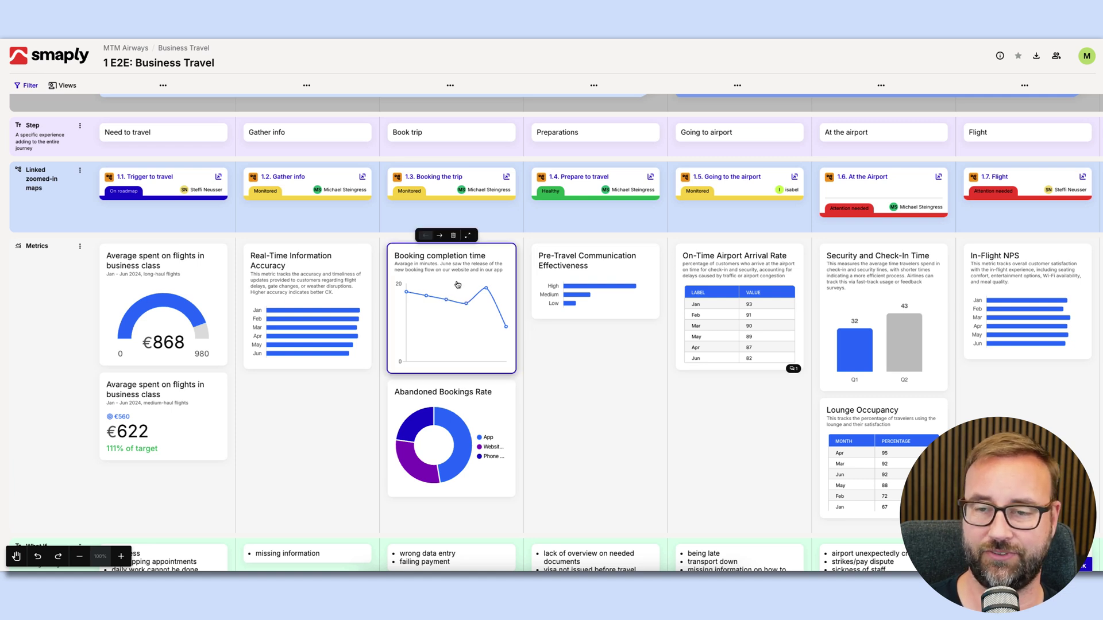
click(471, 236)
click(1009, 197)
click(1063, 327)
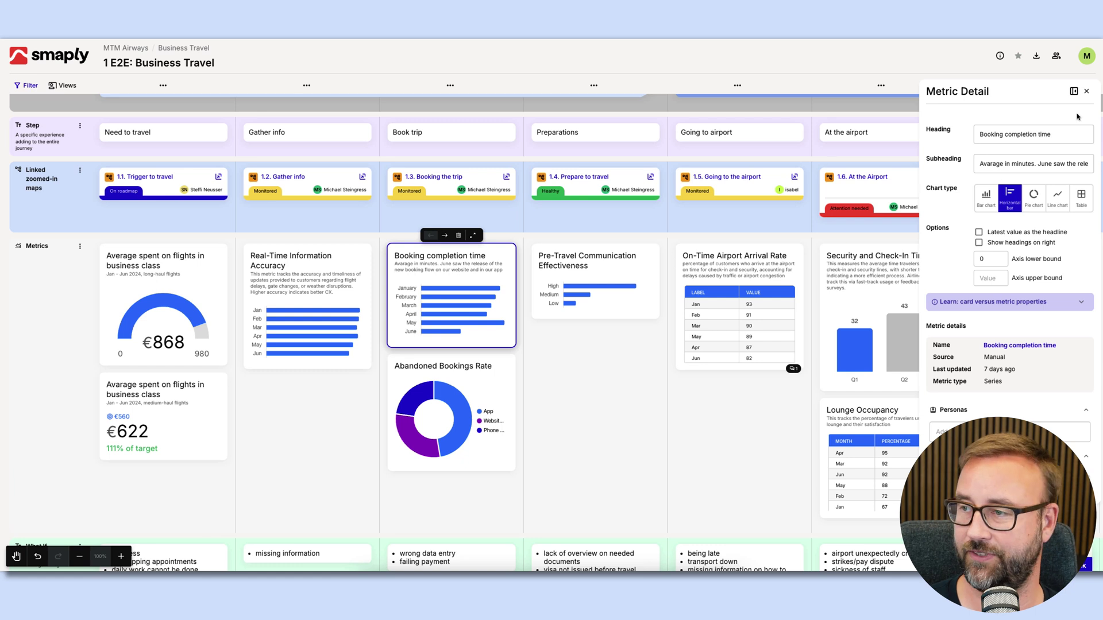
click(1086, 93)
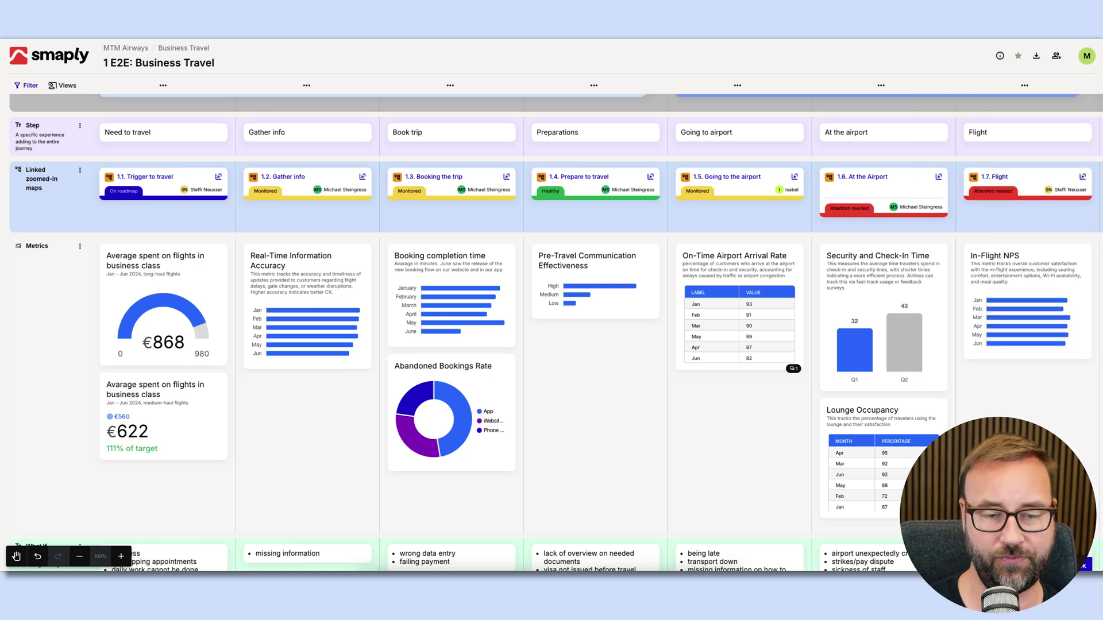
Review the details of the "Limited seat availability on preferred flights" card in the Customer Pain Points lane
scroll(364, 394, down, 6)
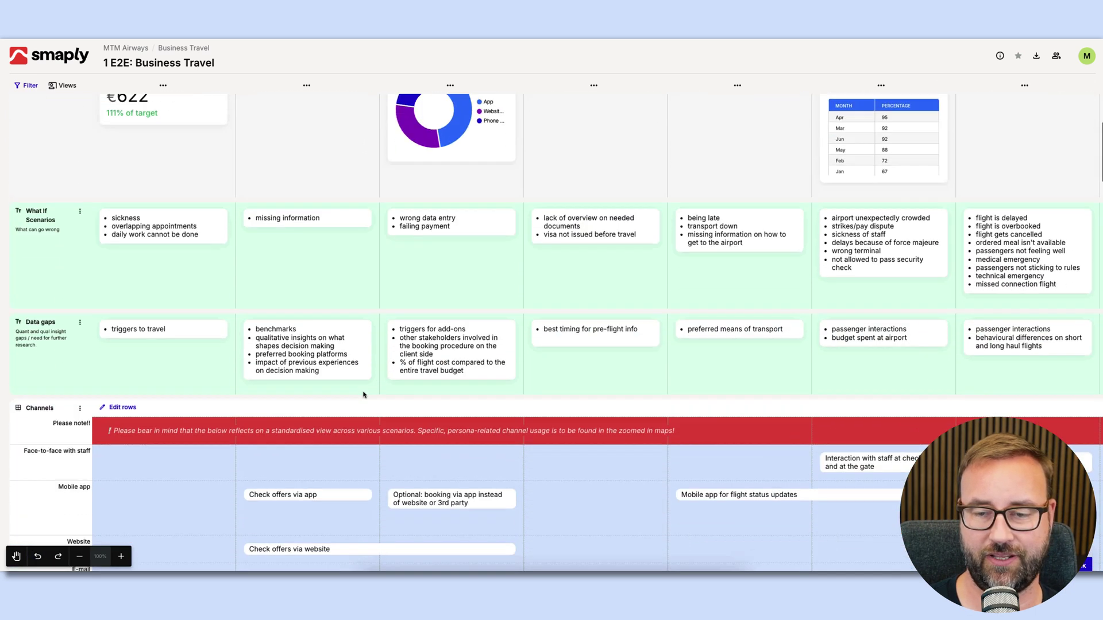
scroll(363, 395, down, 5)
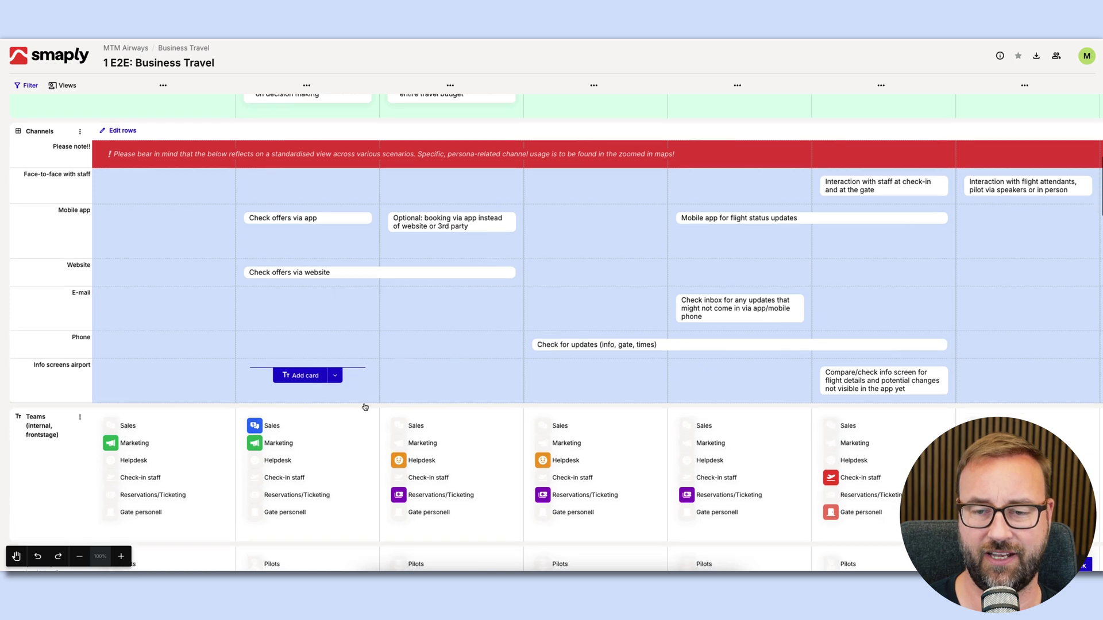
scroll(365, 407, down, 3)
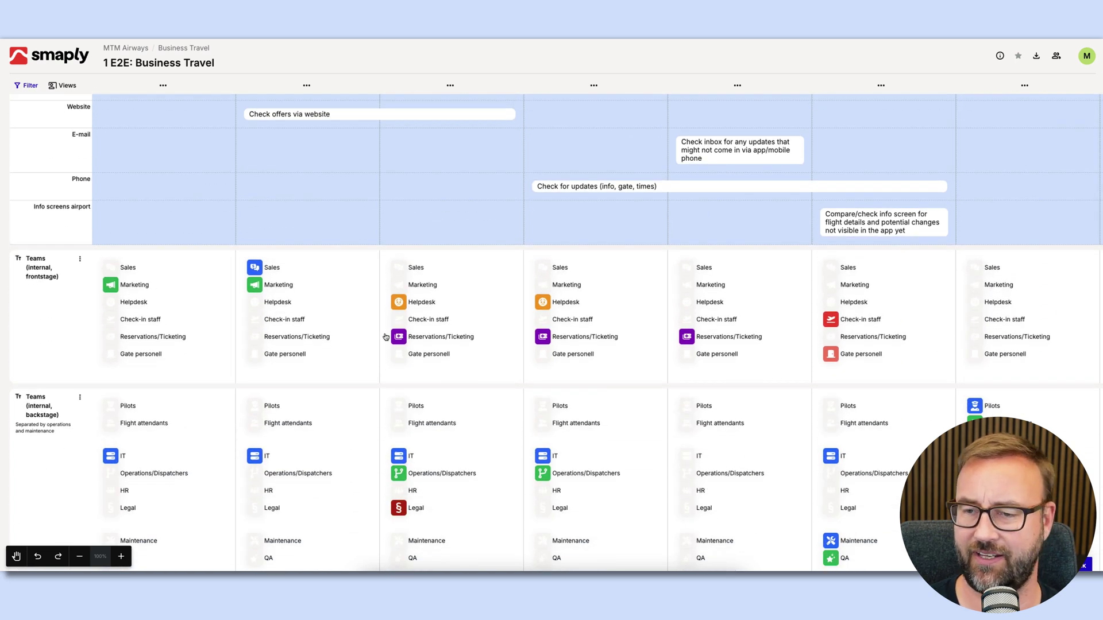
scroll(549, 305, down, 9)
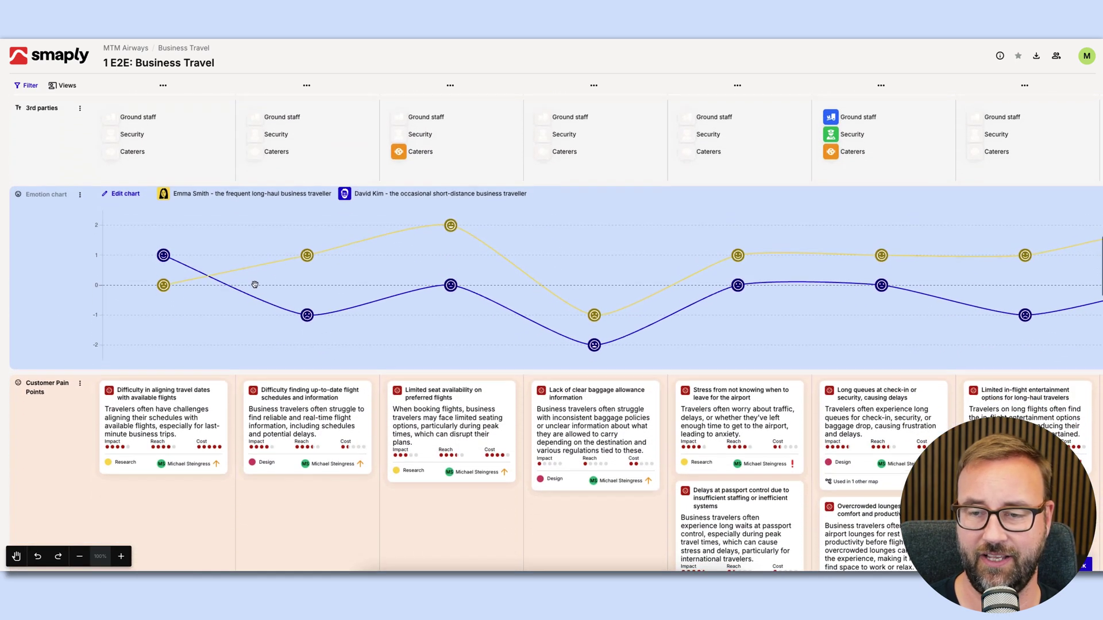
scroll(254, 285, down, 4)
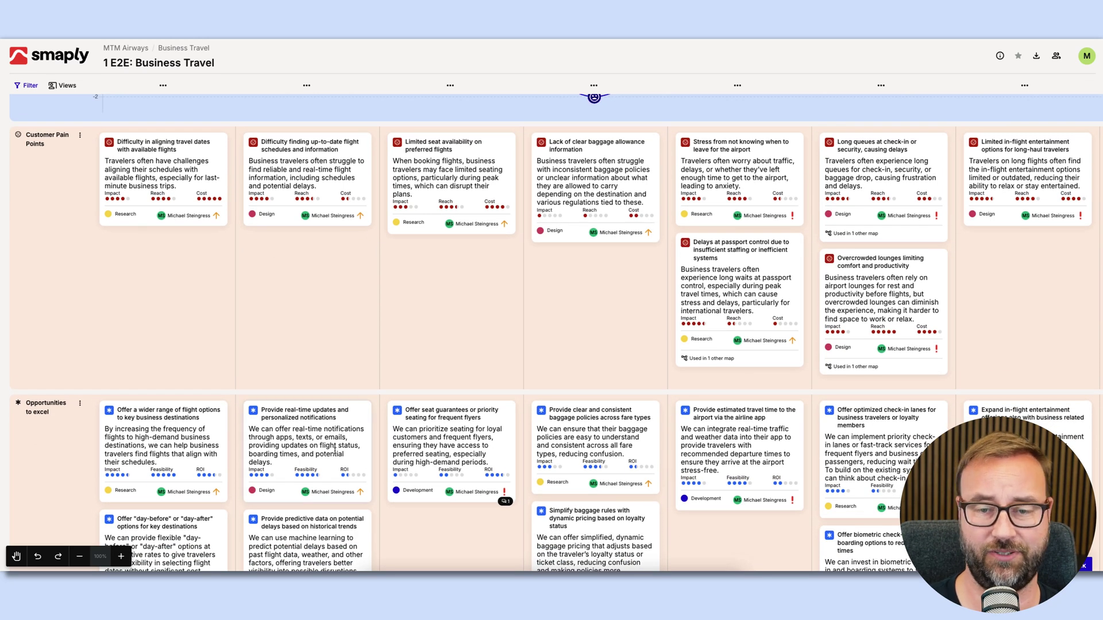
click(467, 180)
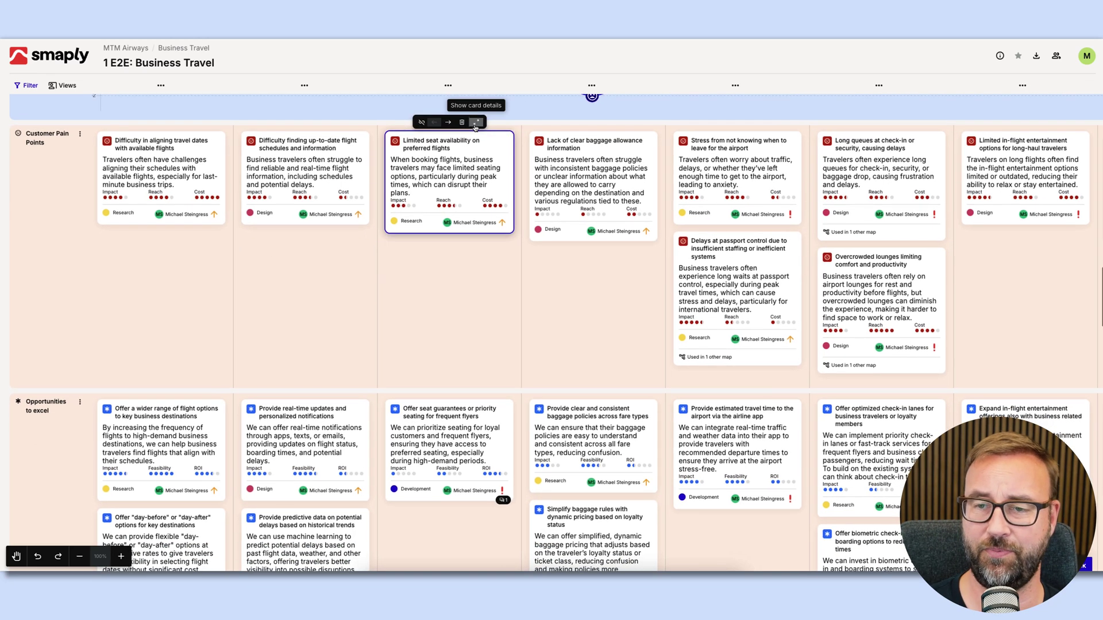
click(477, 123)
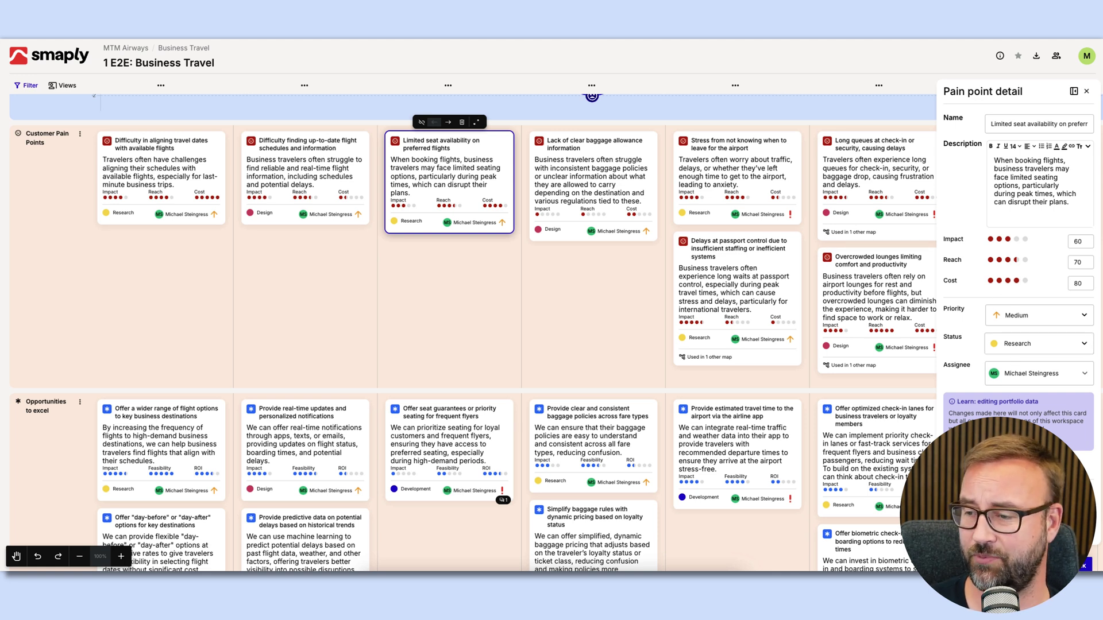
scroll(1017, 287, down, 3)
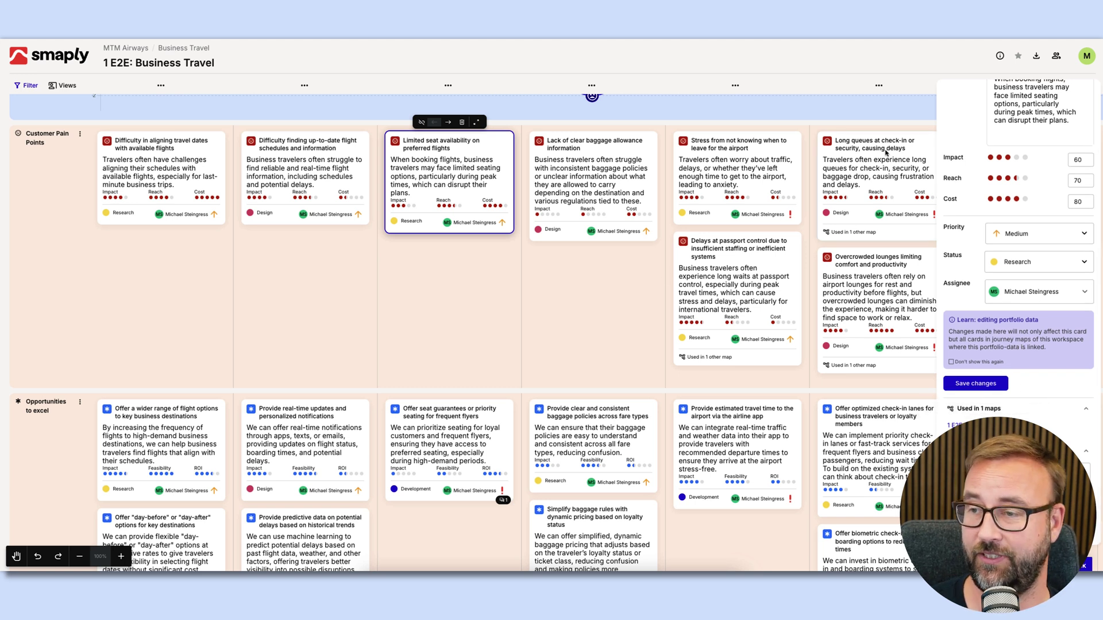
Review the details of the "Long queues at check-in or security, causing delays" pain point and close them
click(872, 170)
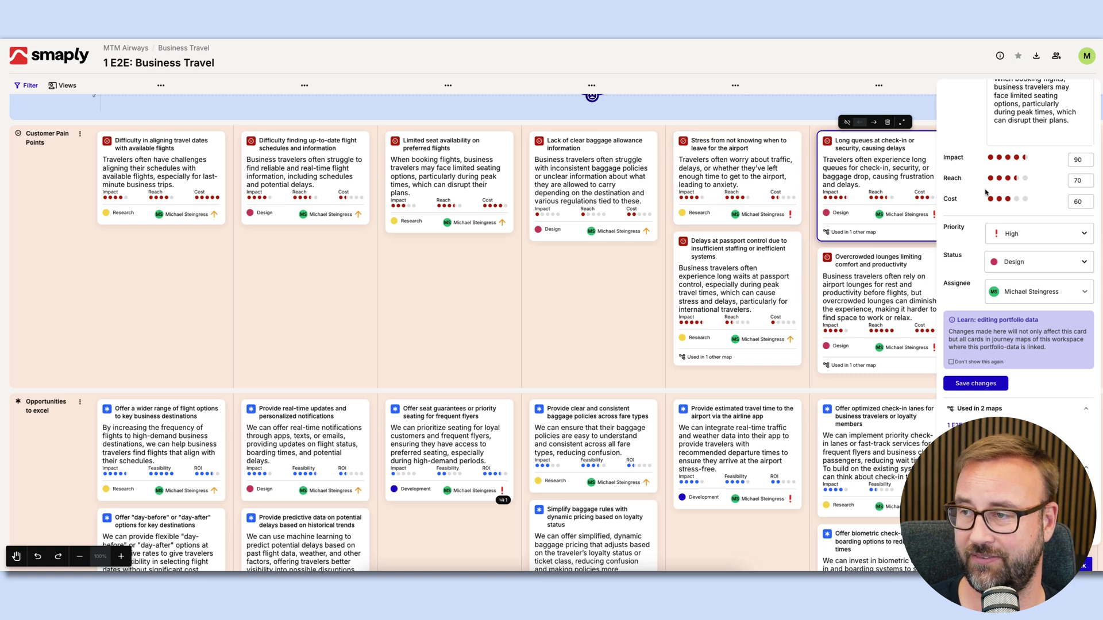
scroll(987, 193, up, 3)
click(1077, 92)
scroll(792, 136, up, 15)
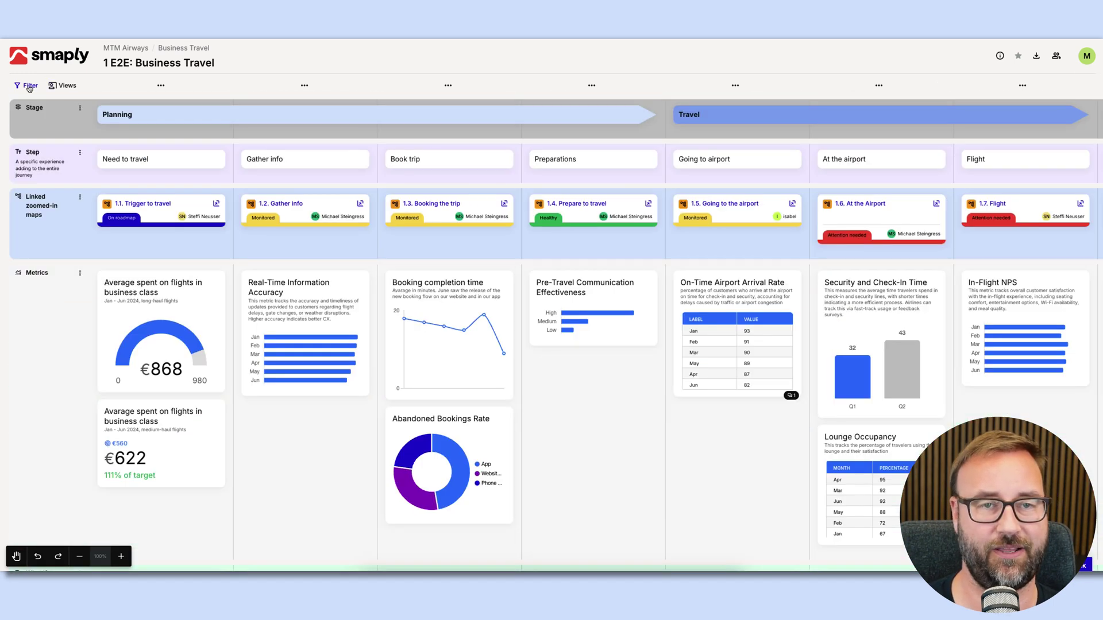
Filter the Business Travel map to hide the Stage and Step lanes
click(26, 86)
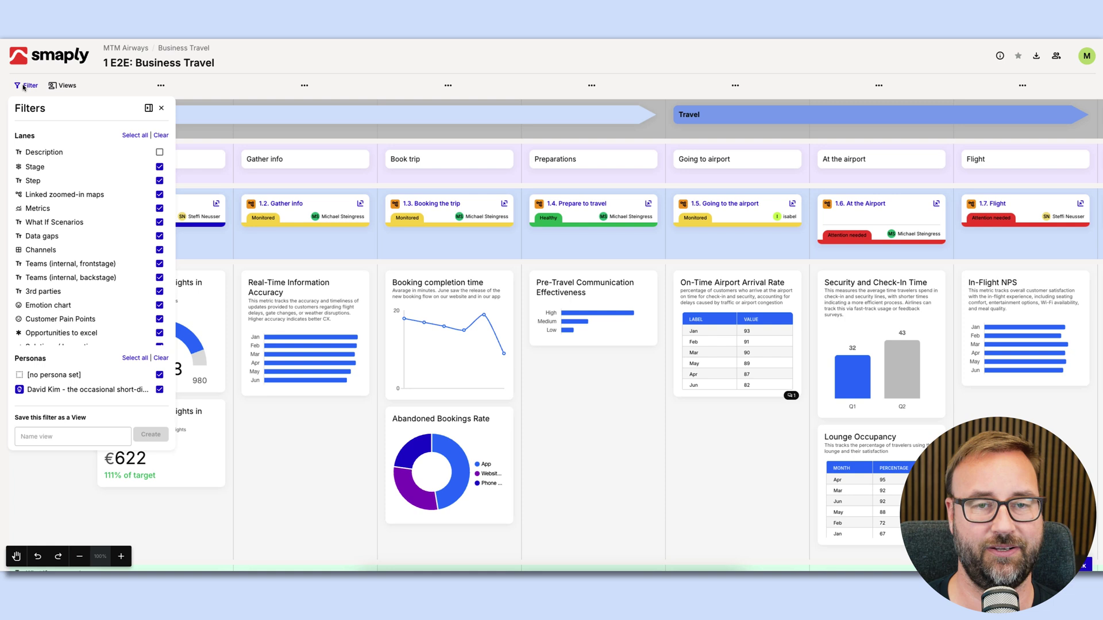
click(160, 167)
click(160, 181)
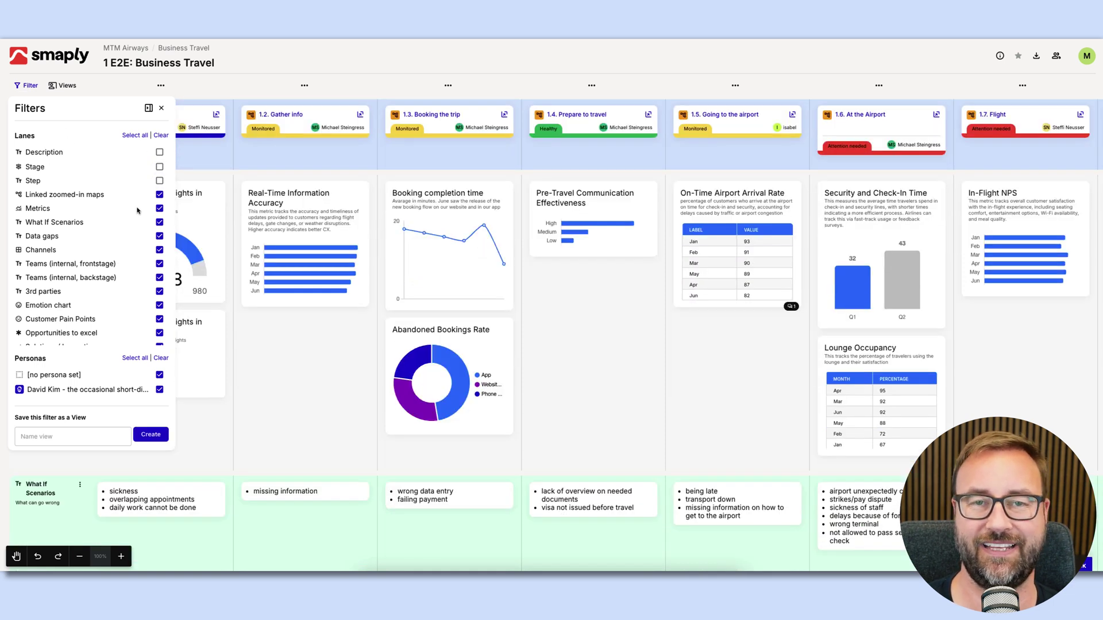
Preview the saved Management Meeting and Metrics views, and exit back to the map without a saved view
click(66, 86)
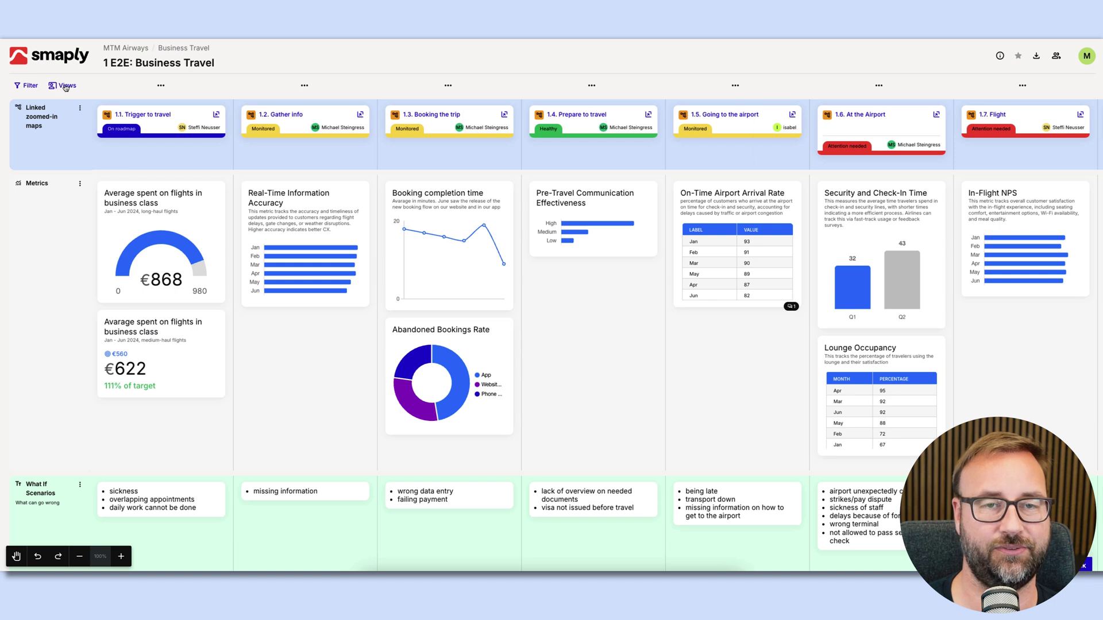
click(53, 86)
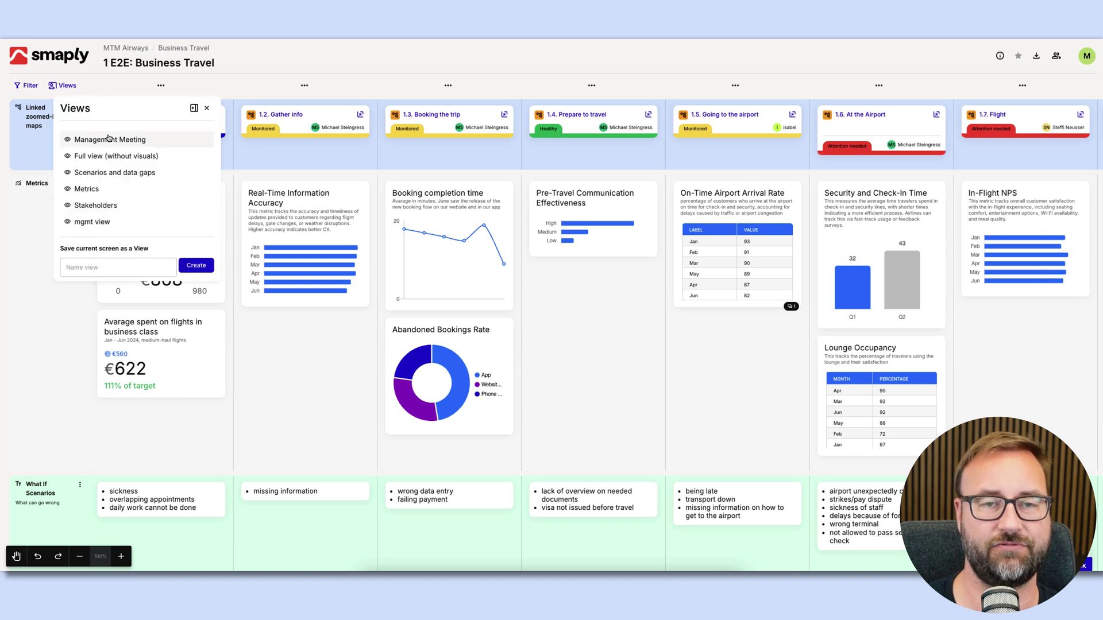
click(109, 139)
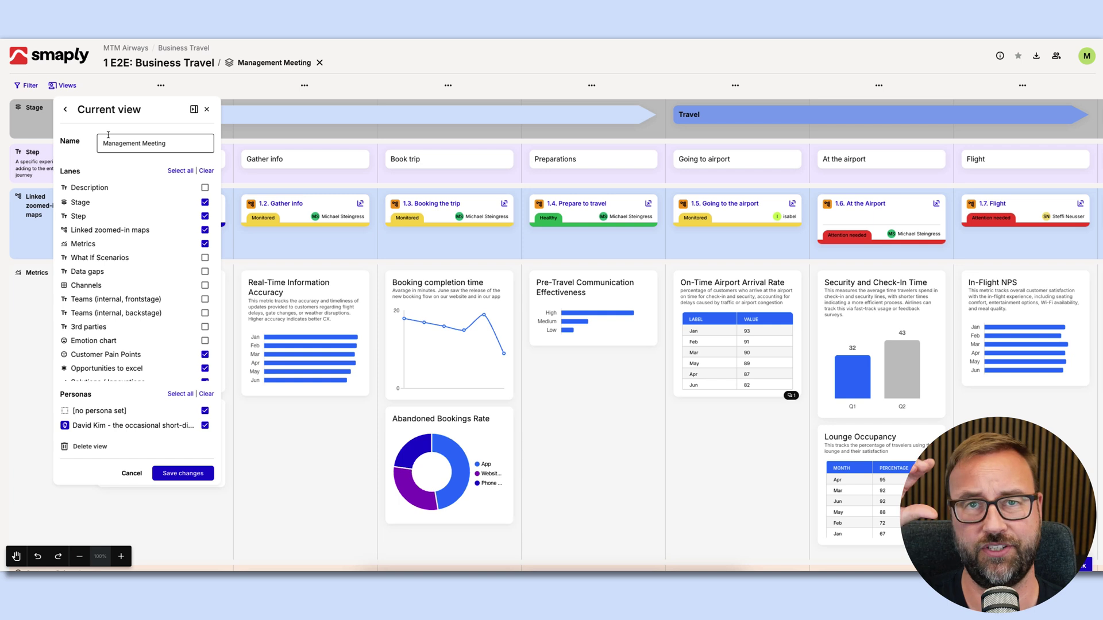
click(65, 109)
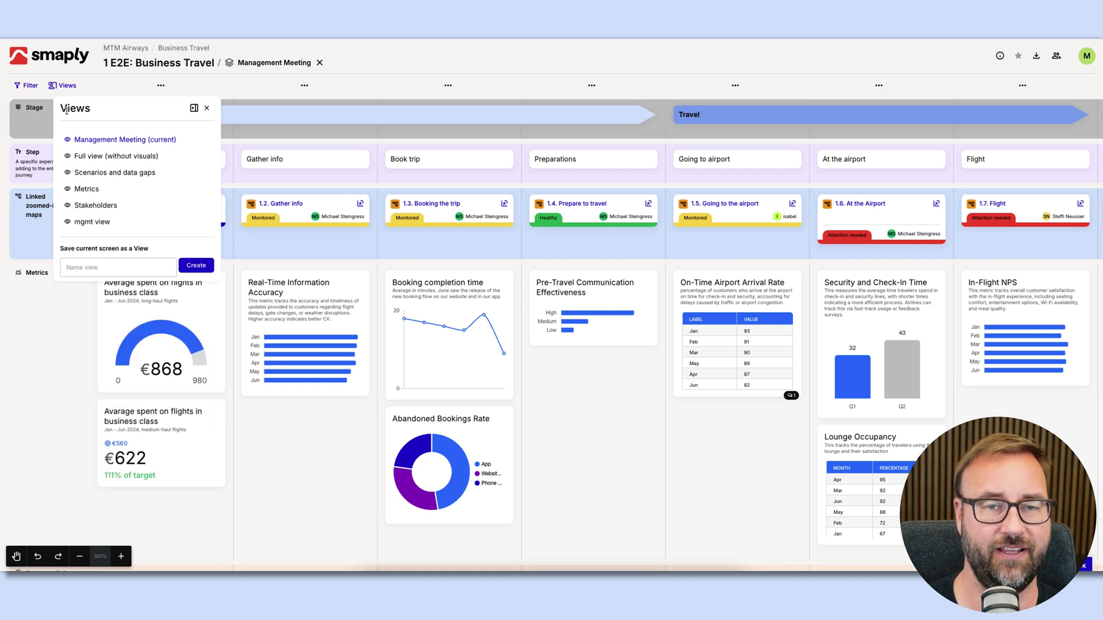
click(99, 191)
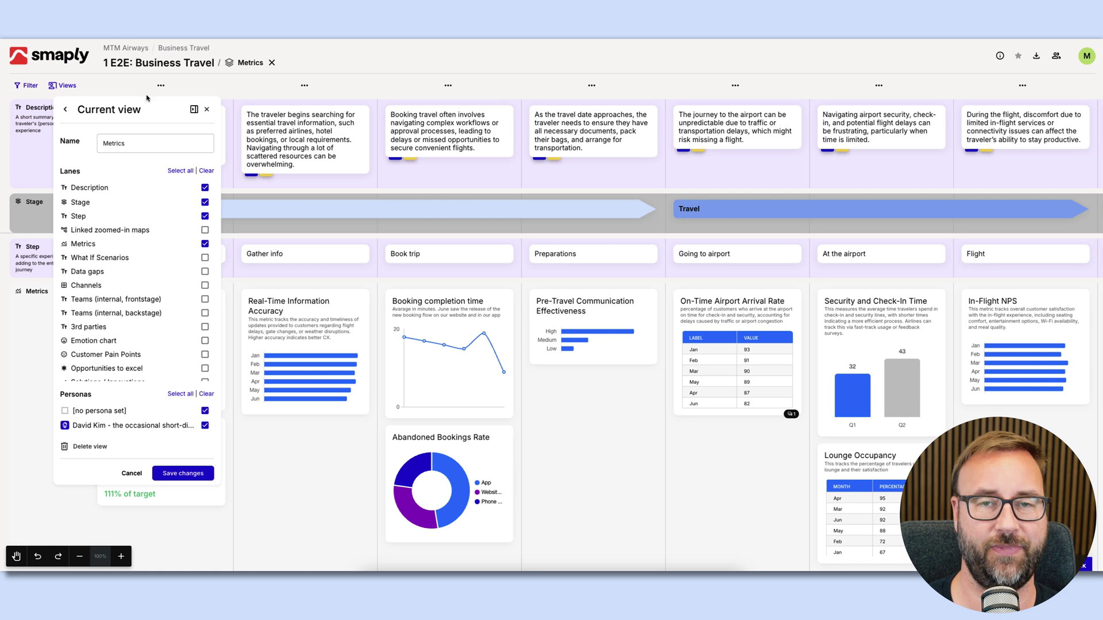
click(272, 64)
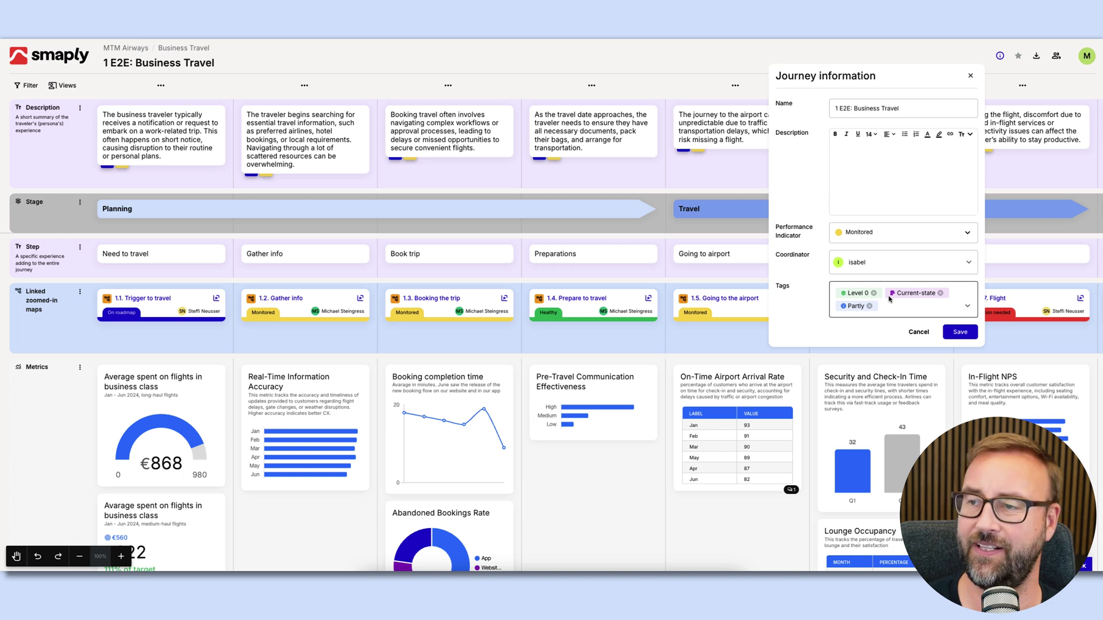
Close the journey information after reviewing it, and open the linked zoomed-in map "1.6. At the Airport"
click(970, 76)
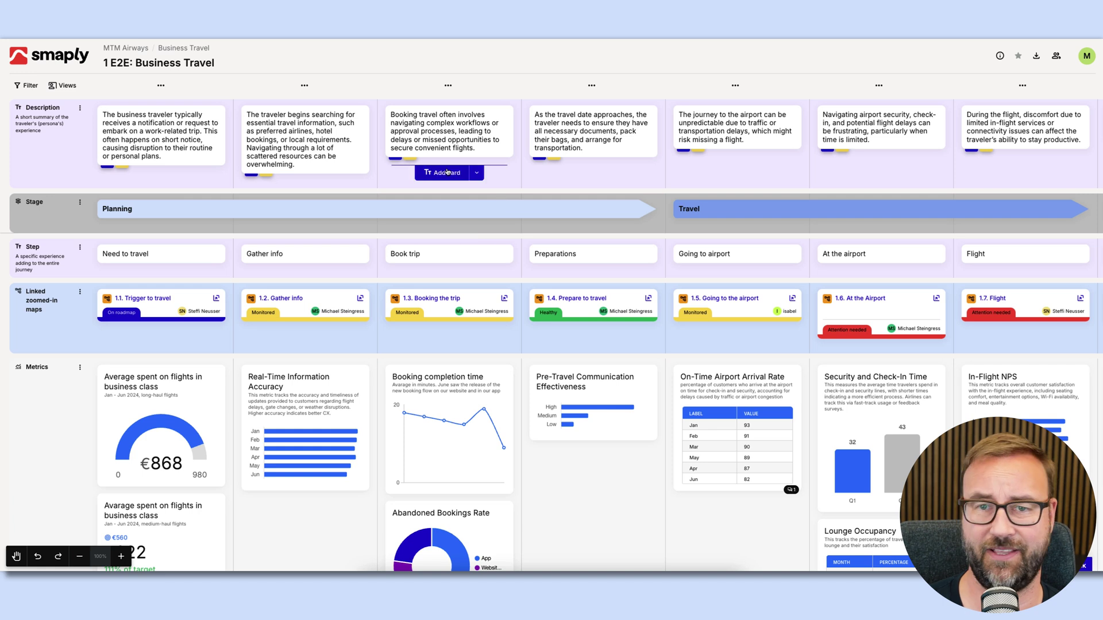
mouse_move(345, 181)
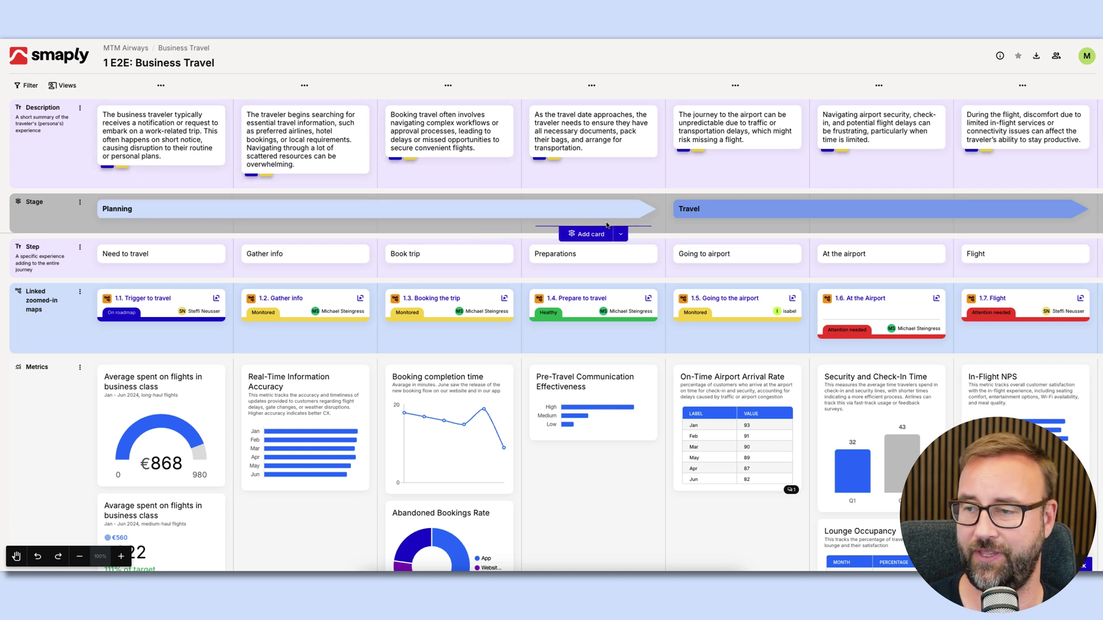
click(862, 300)
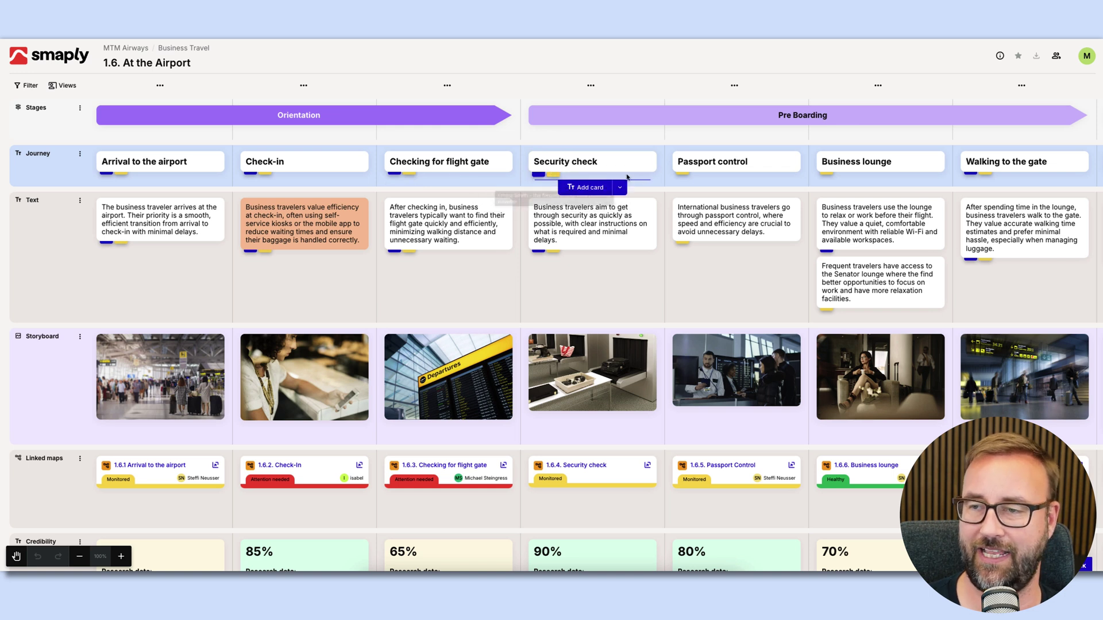
Filter out the frequent long-haul persona's cards in the At the Airport map, and include that persona again
click(27, 86)
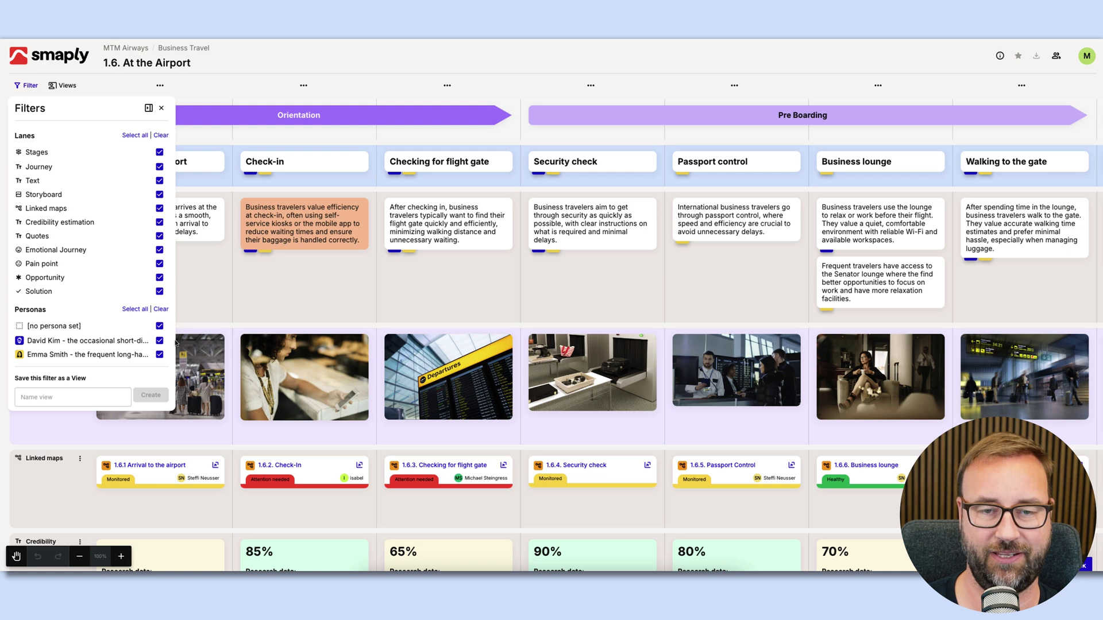
click(160, 355)
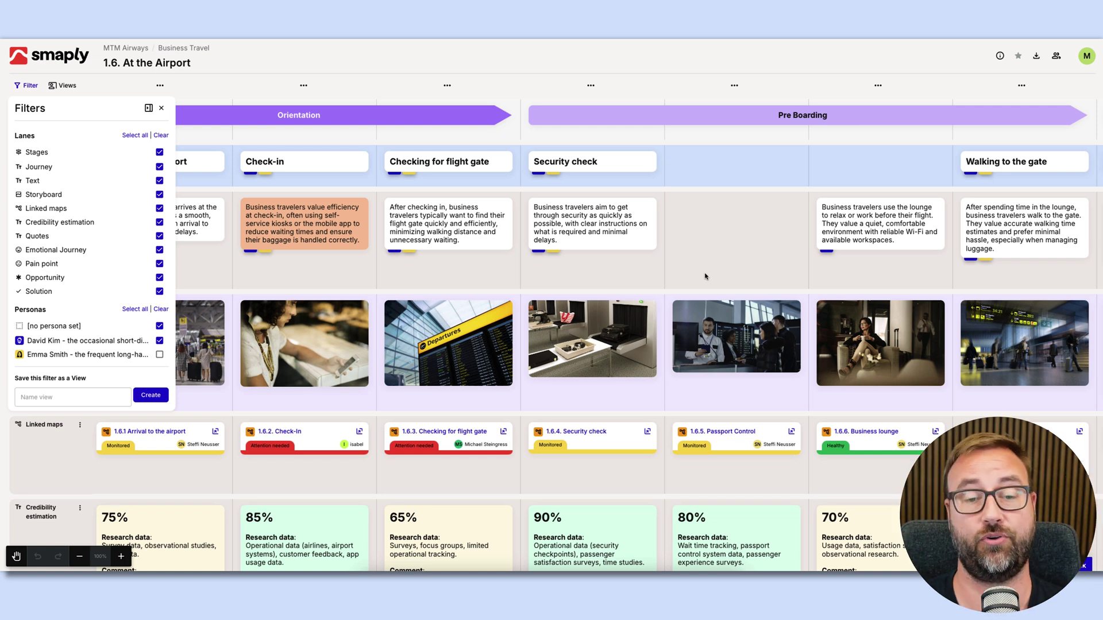
click(160, 355)
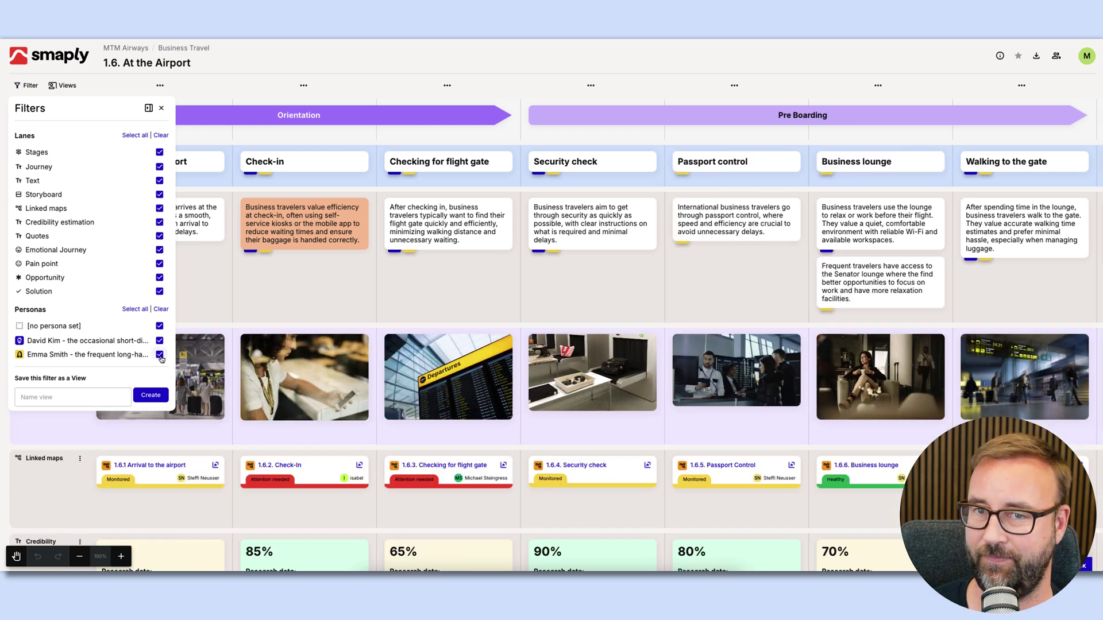